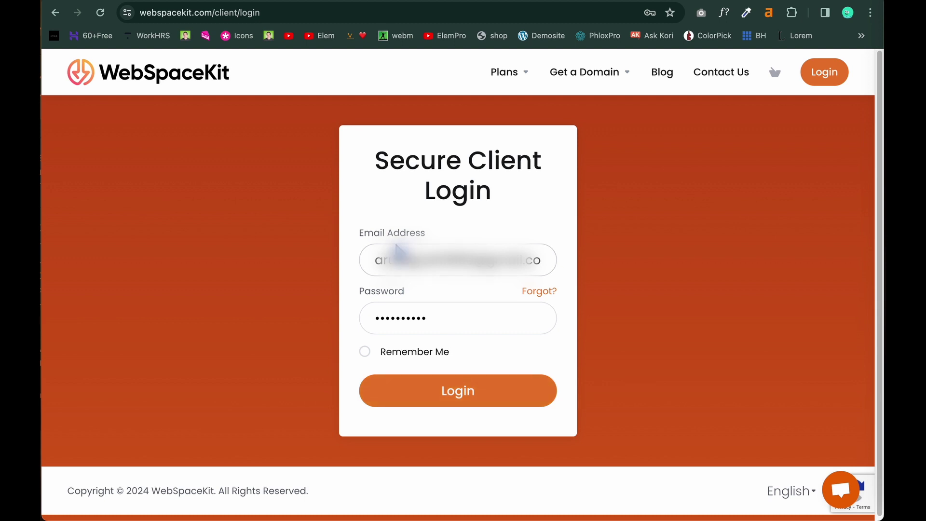
# Log in on the Secure Client Login page using the pre-filled email and password.
pyautogui.click(468, 403)
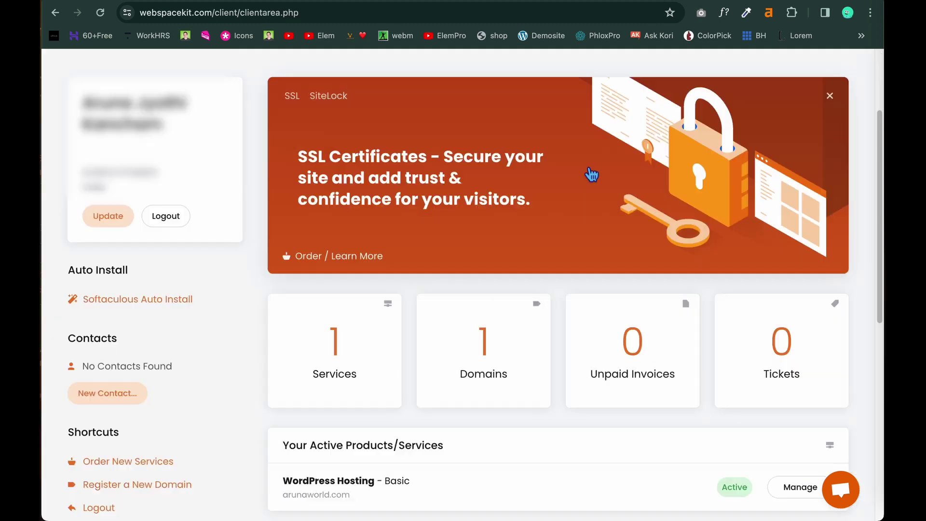
# Open Manage for WordPress Hosting - Basic under Your Active Products/Services.
pyautogui.scroll(-3, 591, 175)
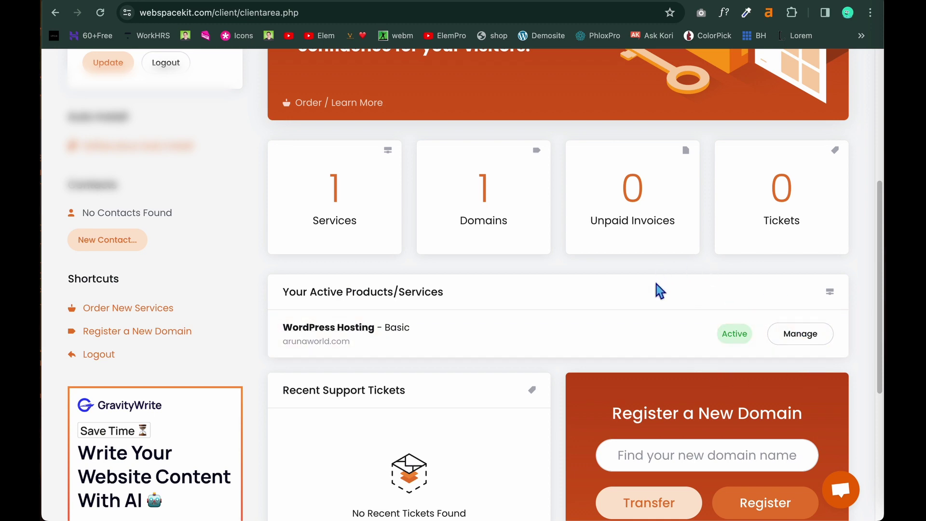
pyautogui.scroll(2, 657, 287)
pyautogui.scroll(-3, 657, 290)
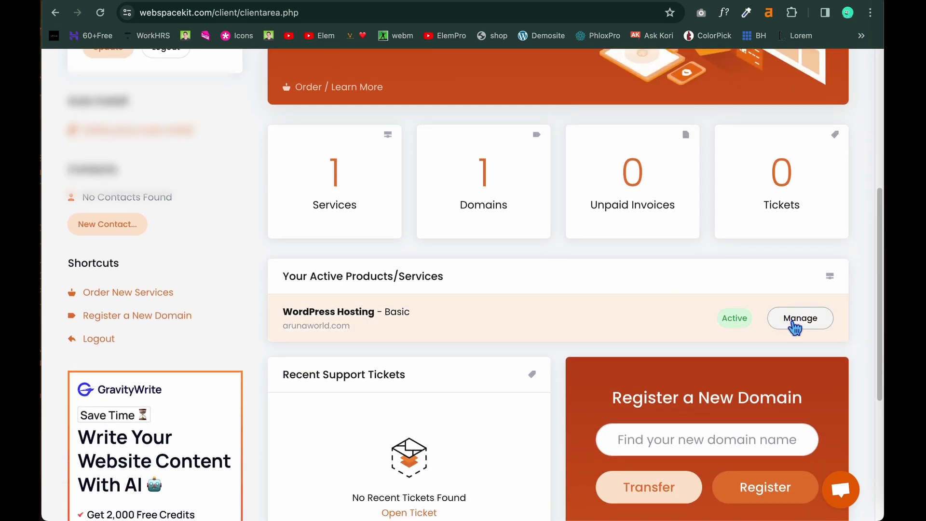
pyautogui.click(795, 328)
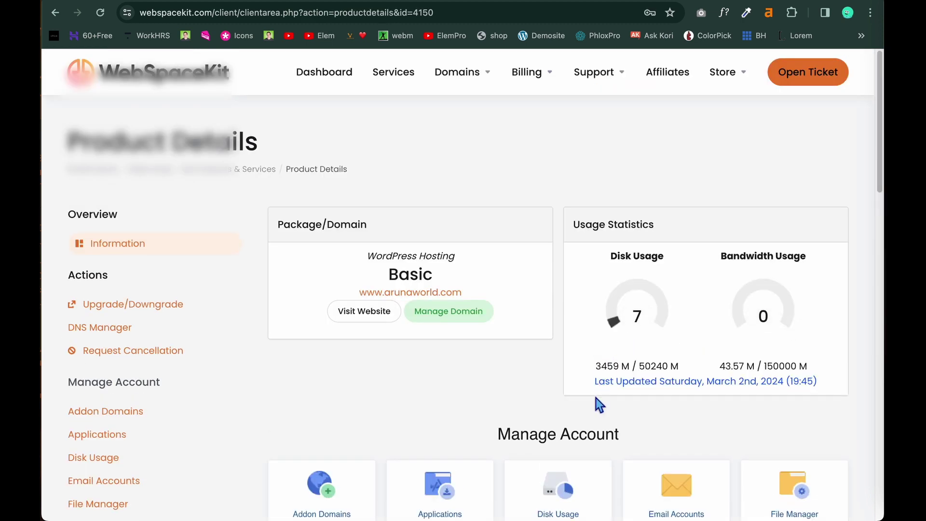
pyautogui.scroll(-1, 568, 404)
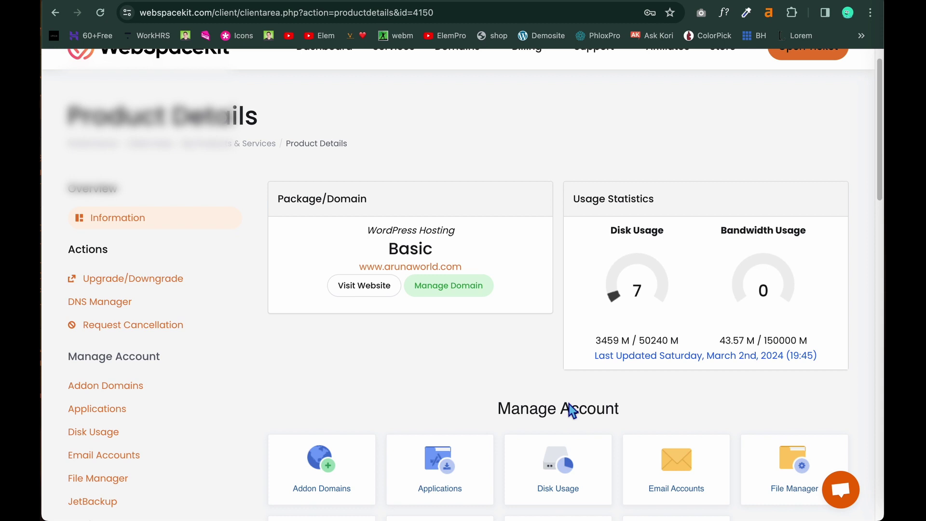
pyautogui.scroll(-6, 572, 409)
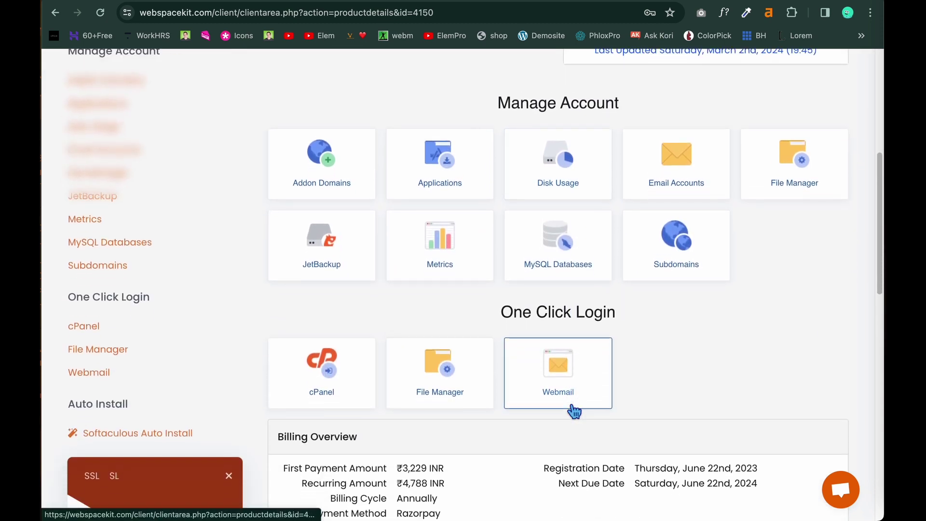
pyautogui.scroll(-1, 574, 410)
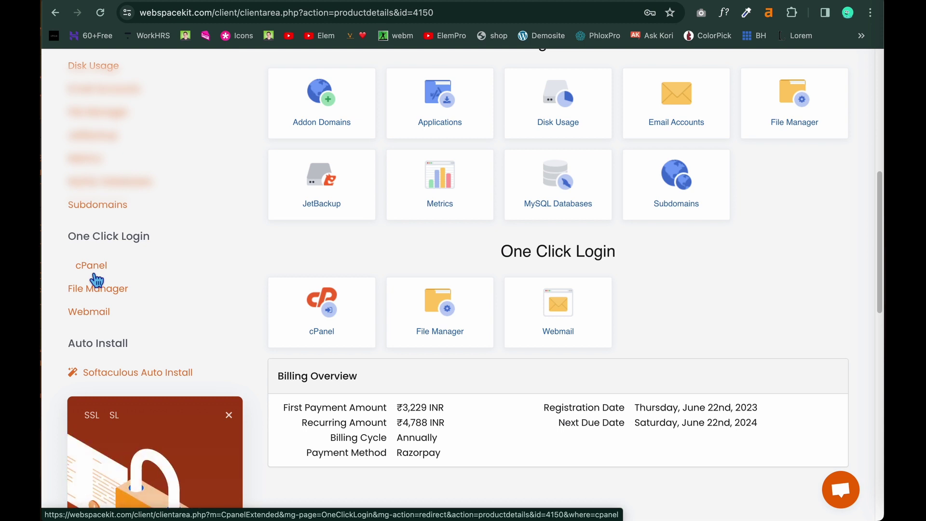
# Log into cPanel via One Click Login and open Domains, showing 7 domains.
pyautogui.click(341, 323)
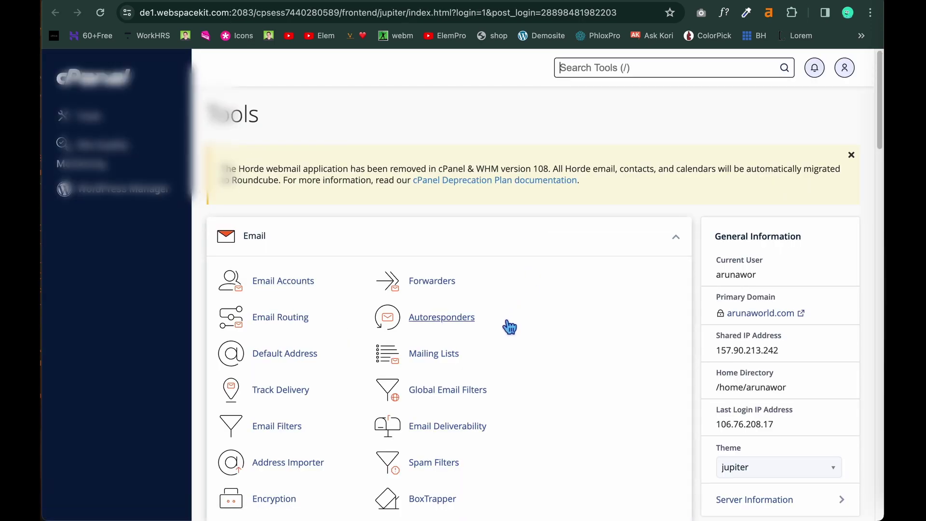
pyautogui.scroll(-4, 509, 328)
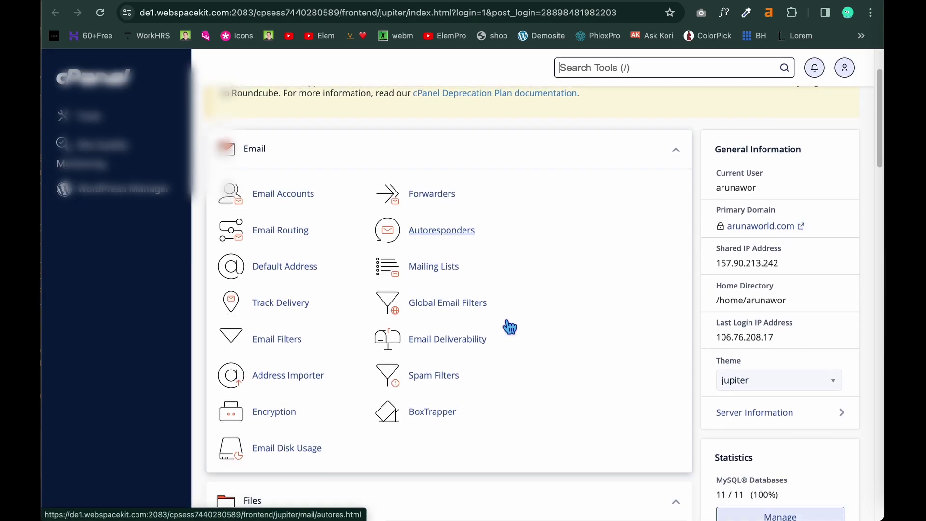
pyautogui.scroll(-8, 506, 323)
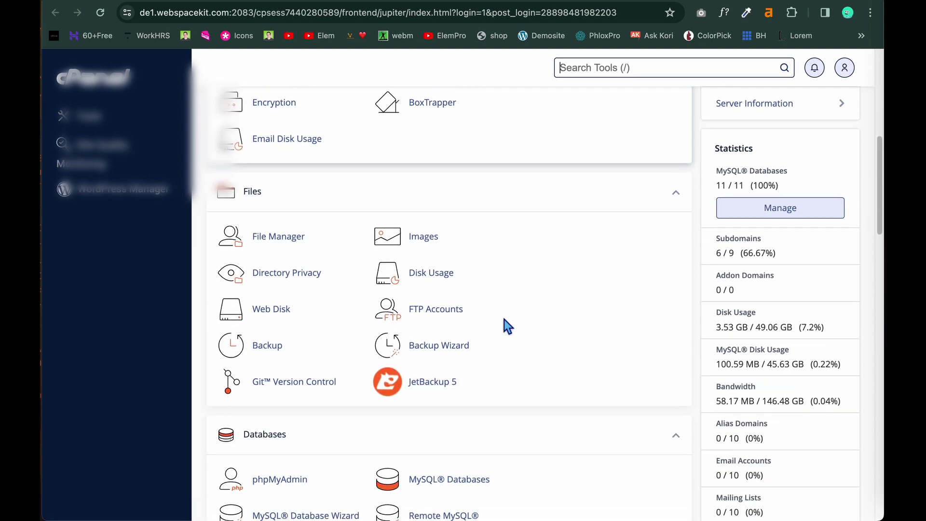
pyautogui.scroll(-3, 504, 319)
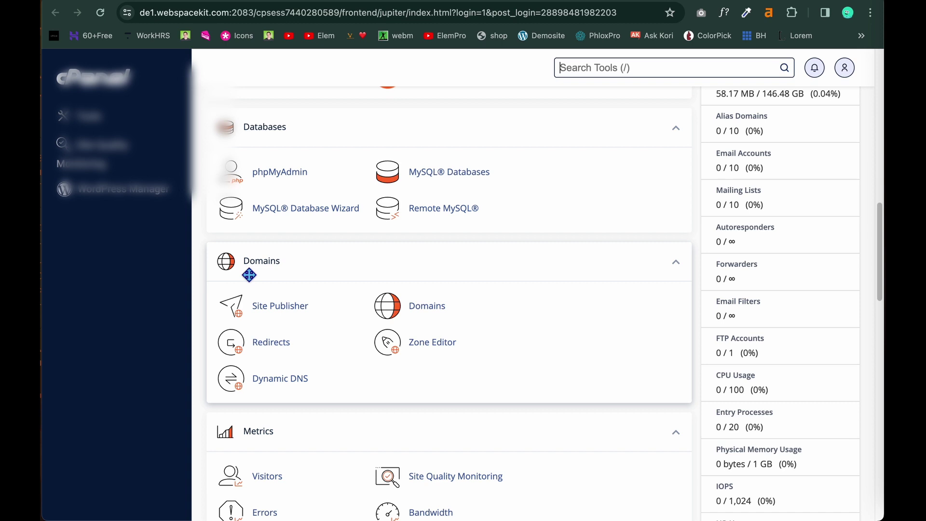
pyautogui.click(427, 306)
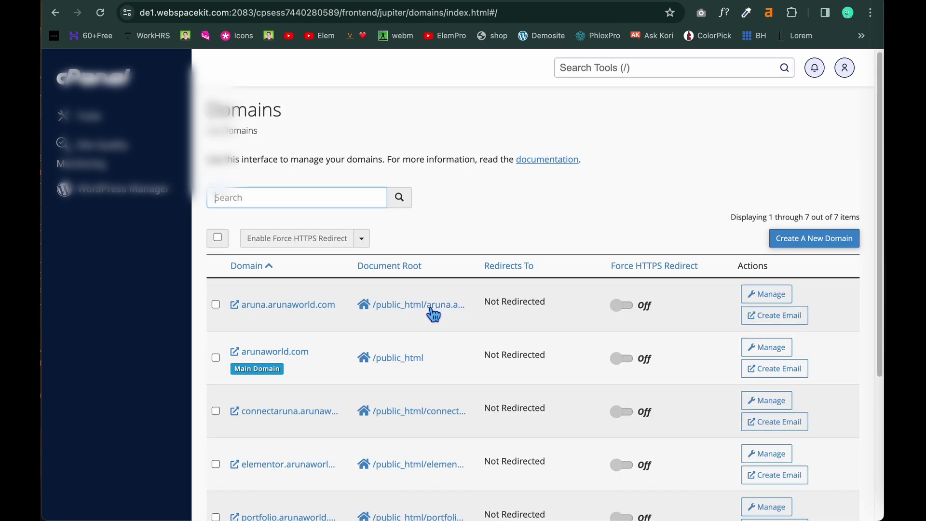
pyautogui.scroll(-5, 433, 314)
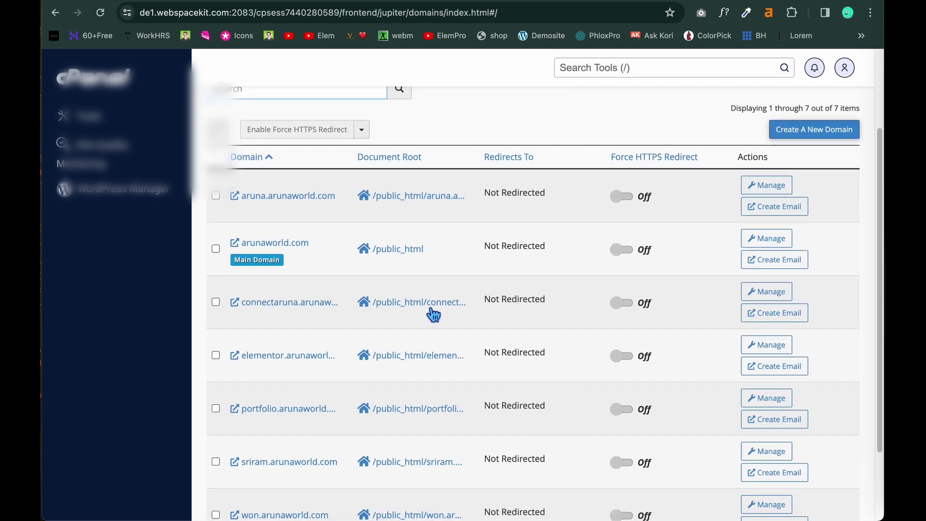
pyautogui.scroll(-3, 433, 314)
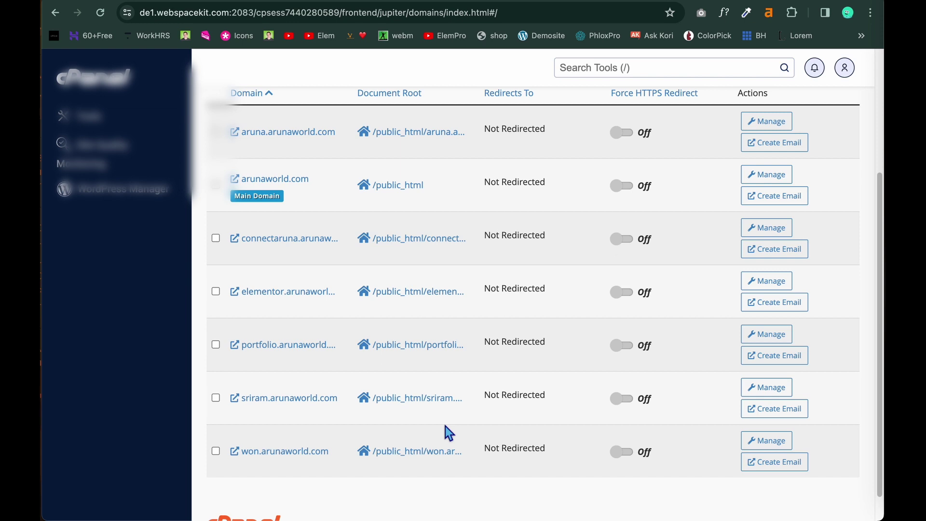
pyautogui.scroll(3, 445, 427)
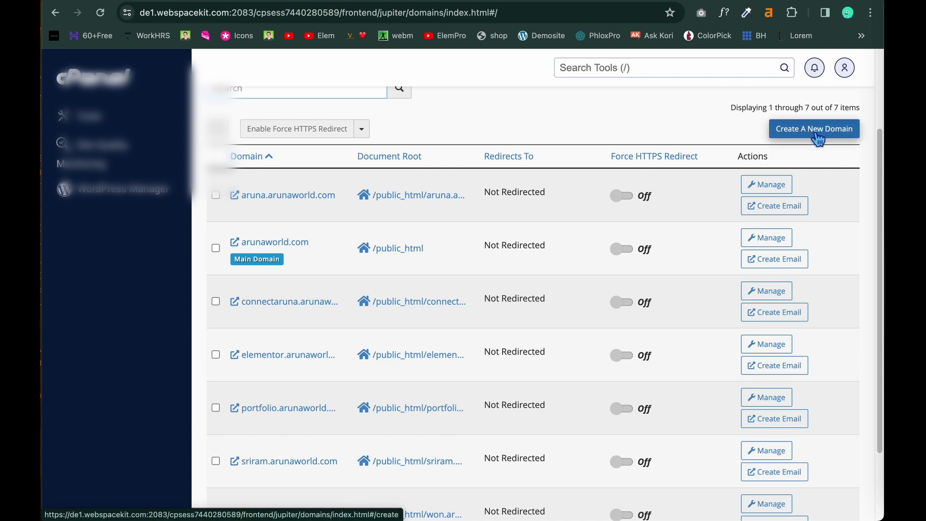
# Create domain demo.arunaworld.com with its own document root /public_html/demo.arunaworld.com, document root unshared.
pyautogui.click(818, 138)
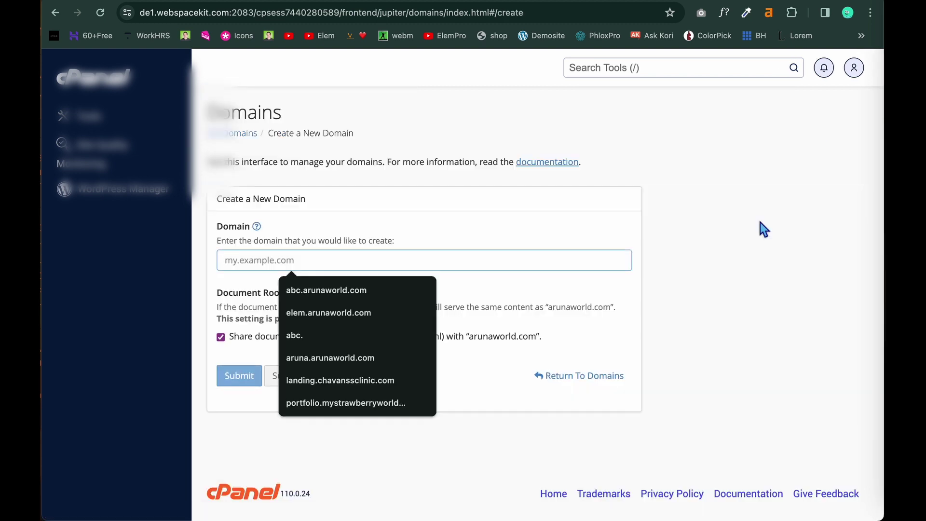
pyautogui.click(462, 436)
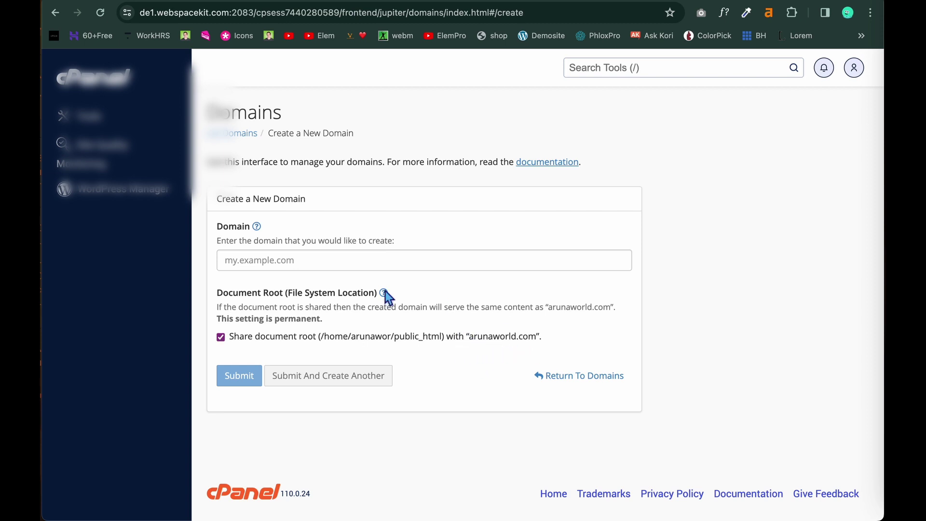
pyautogui.click(261, 261)
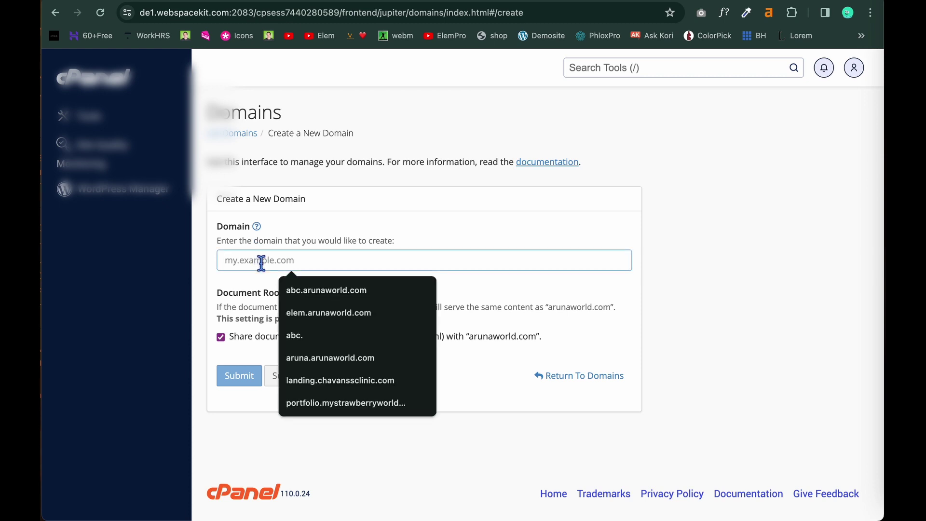
pyautogui.write('den')
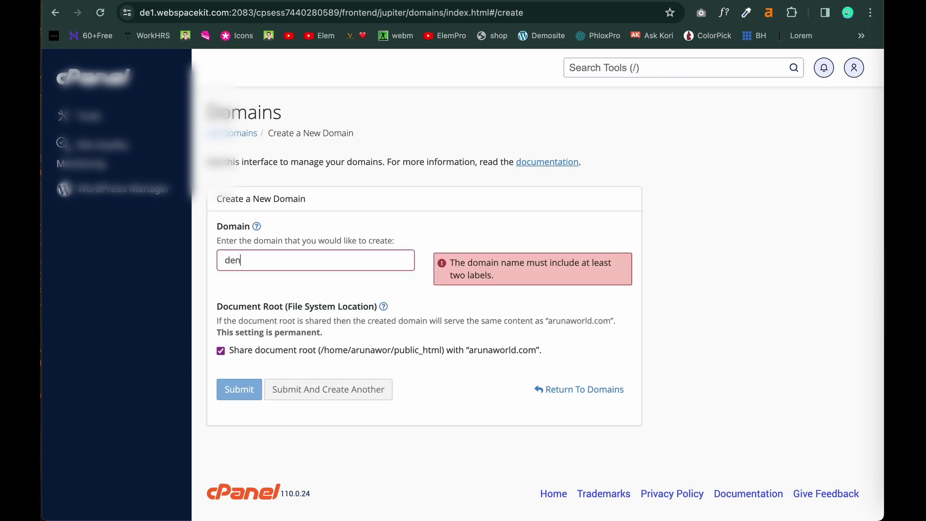
pyautogui.press('BackSpace')
pyautogui.write('mo.arunaworld.com')
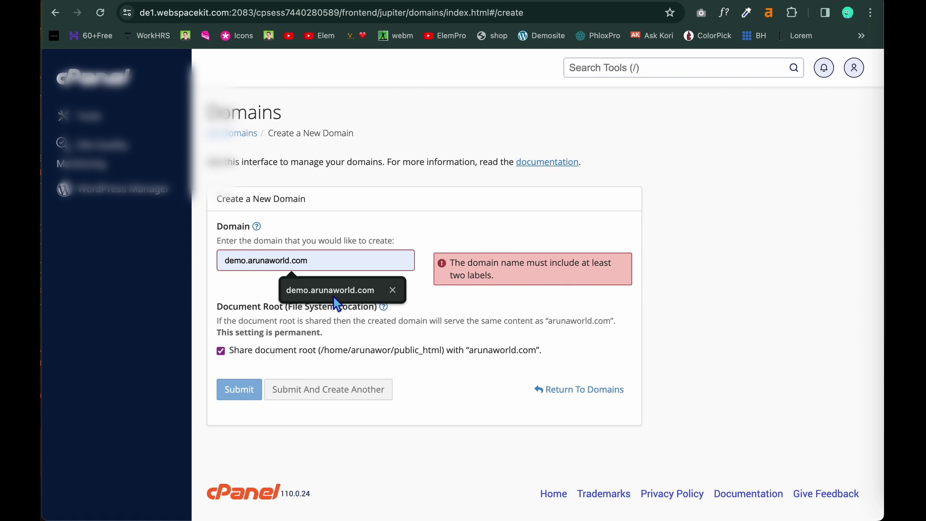
pyautogui.click(334, 291)
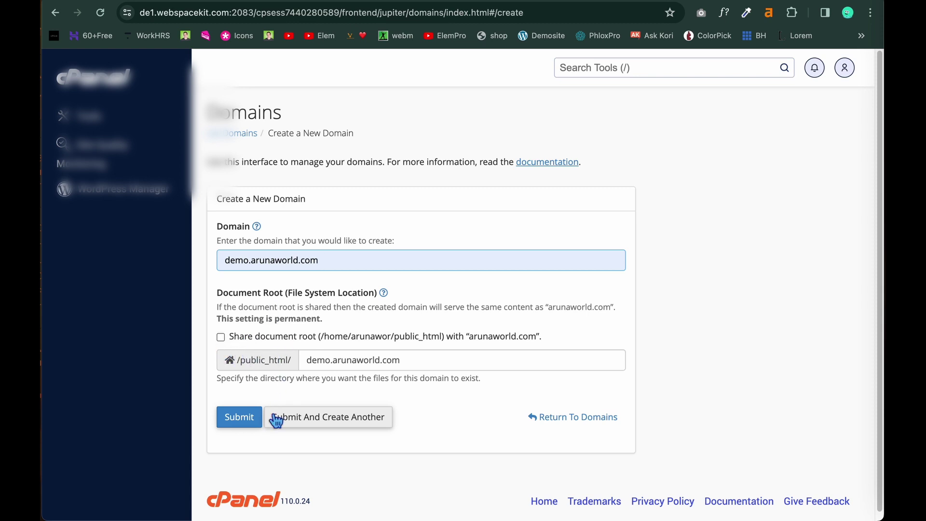
pyautogui.click(243, 426)
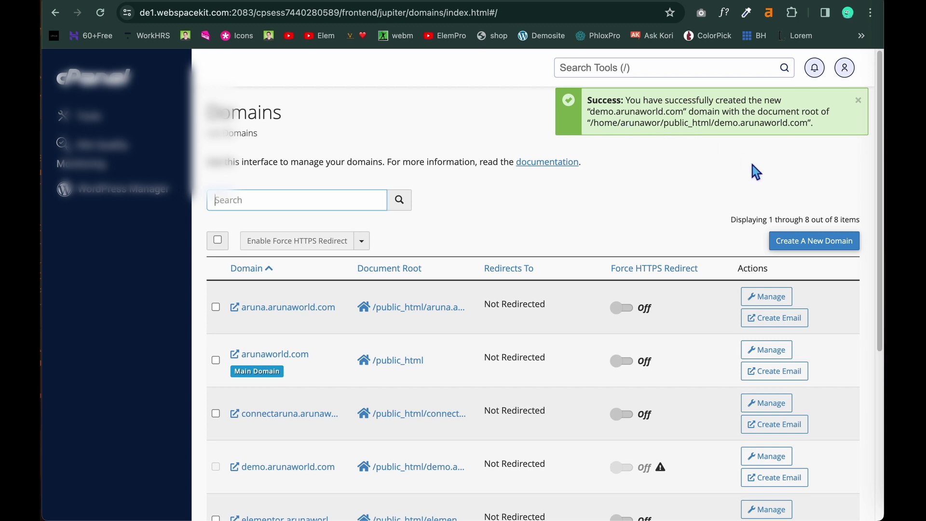
# Scroll the Domains list to confirm demo.arunaworld.com appears among the eight domains.
pyautogui.scroll(-5, 619, 247)
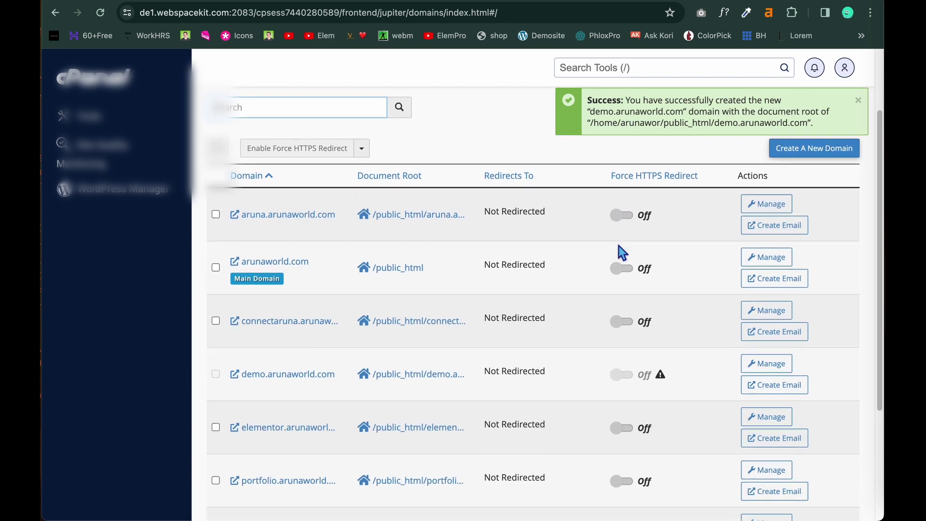
pyautogui.scroll(-2, 618, 246)
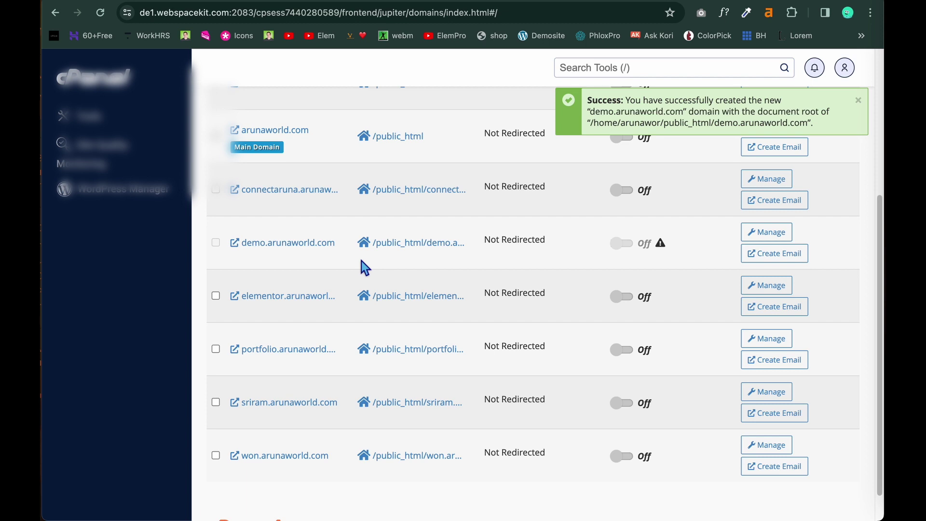
pyautogui.scroll(2, 364, 267)
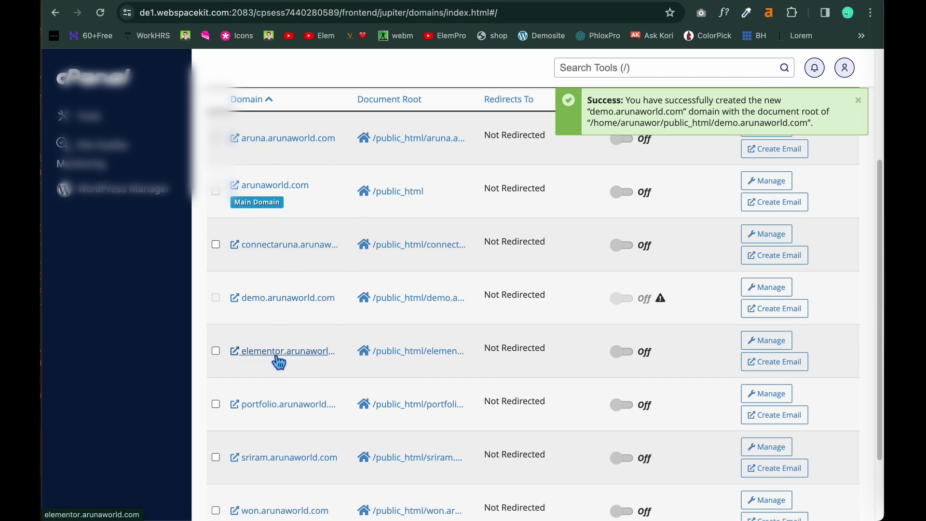
pyautogui.scroll(-3, 292, 462)
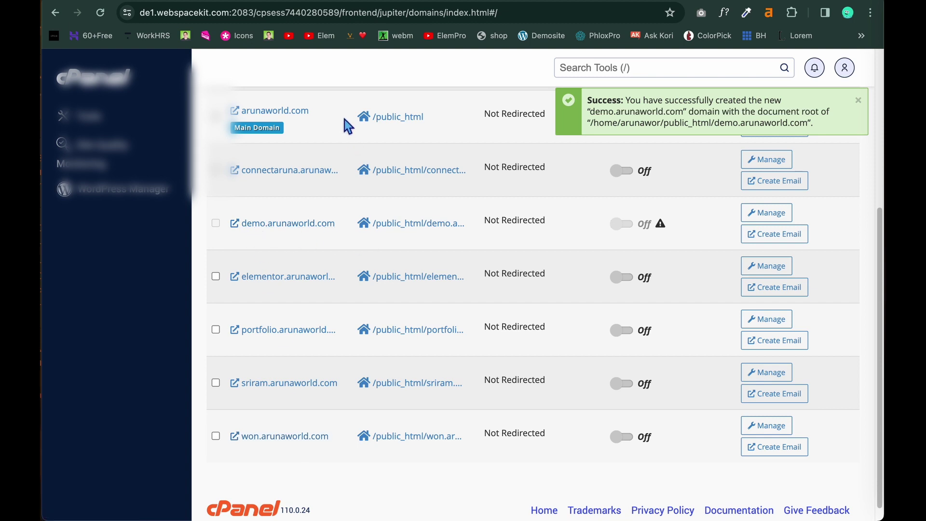
pyautogui.scroll(1, 344, 120)
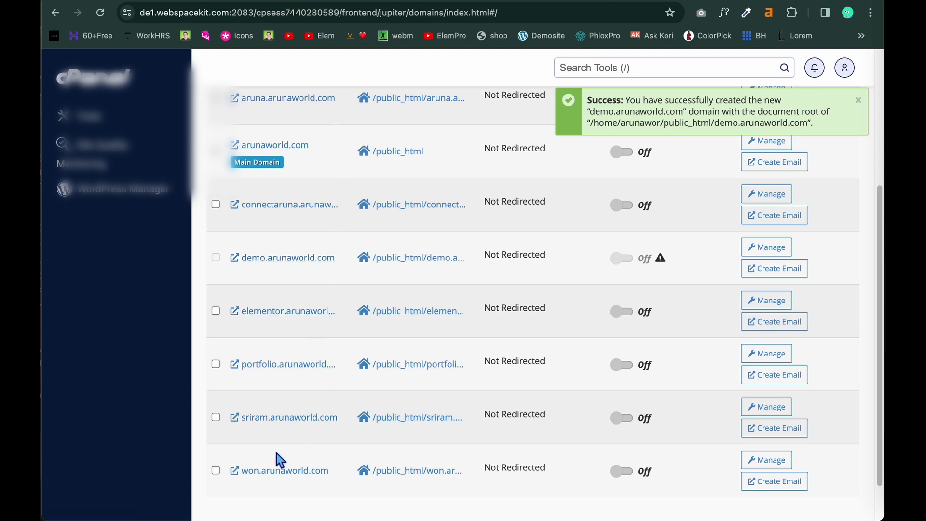
pyautogui.scroll(2, 335, 281)
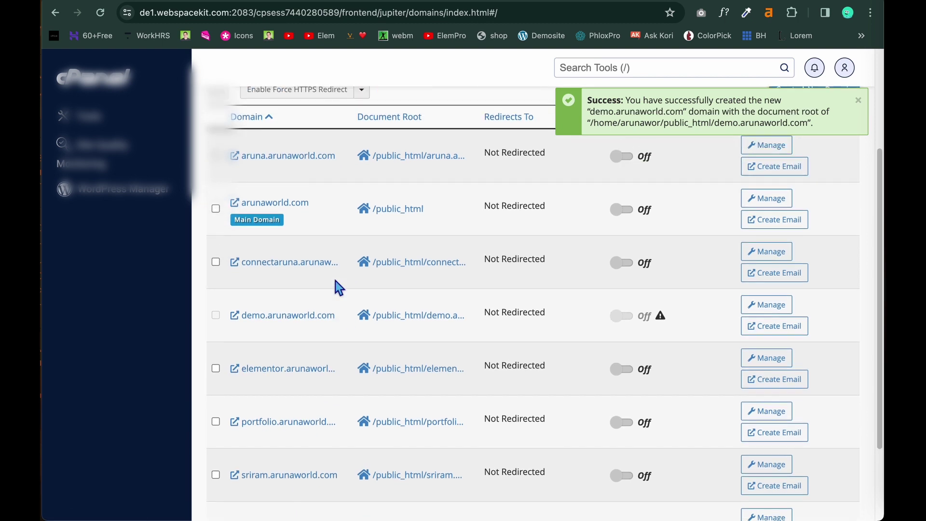
pyautogui.scroll(-2, 299, 419)
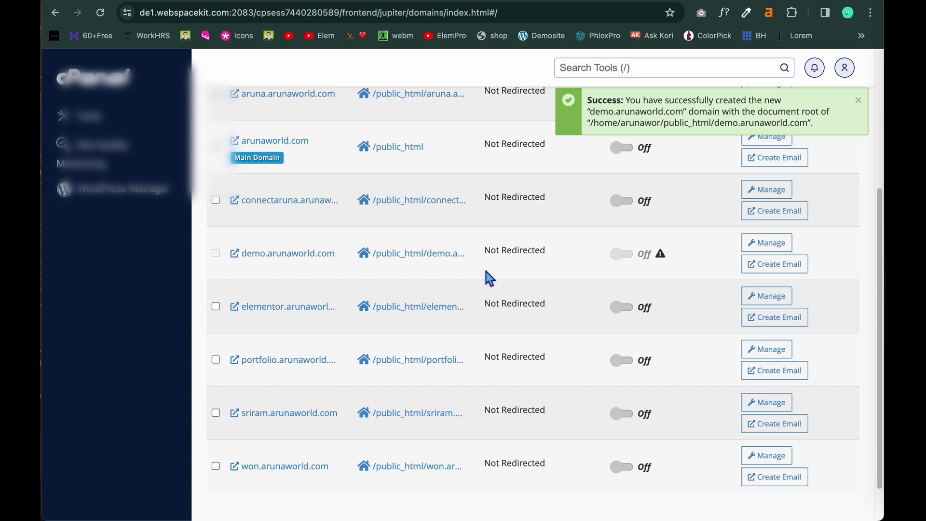
# Start a WordPress Manager install on demo.arunaworld.com with WordPress version 5.7.11.
pyautogui.click(127, 199)
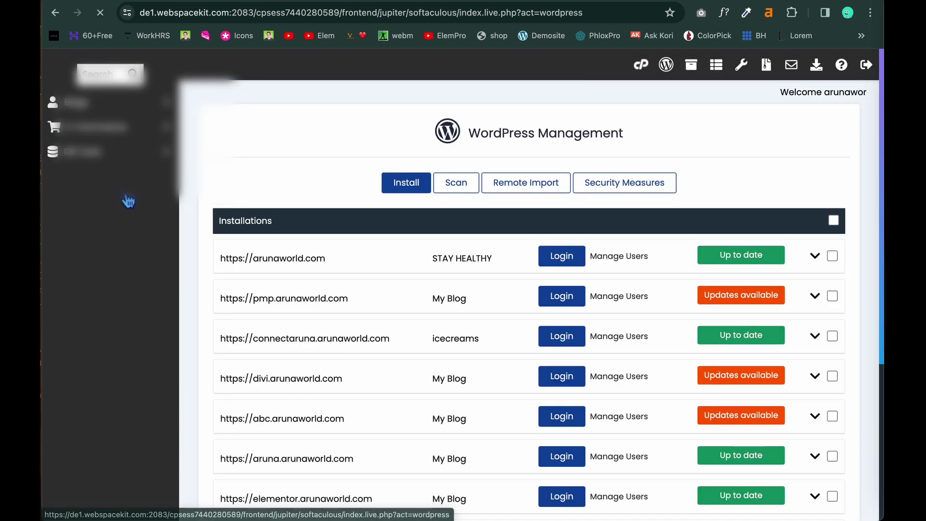
pyautogui.scroll(-2, 357, 178)
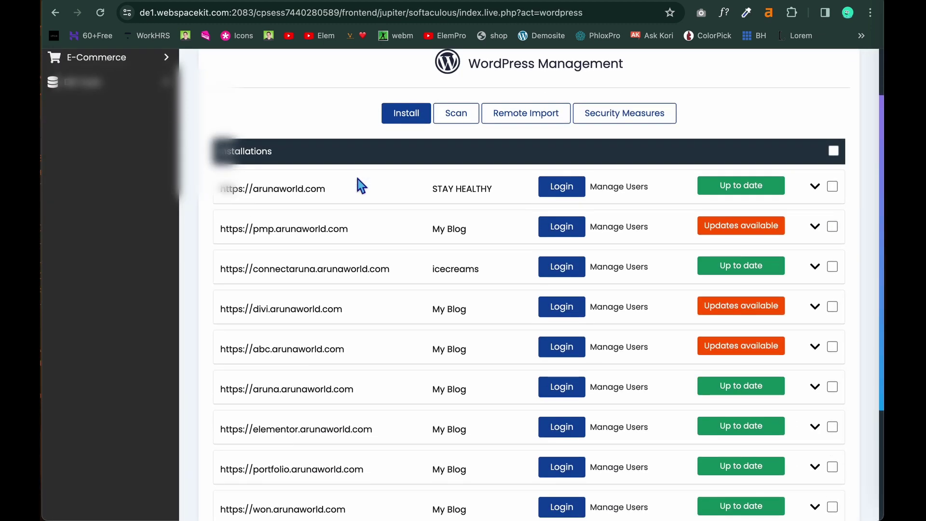
pyautogui.click(404, 120)
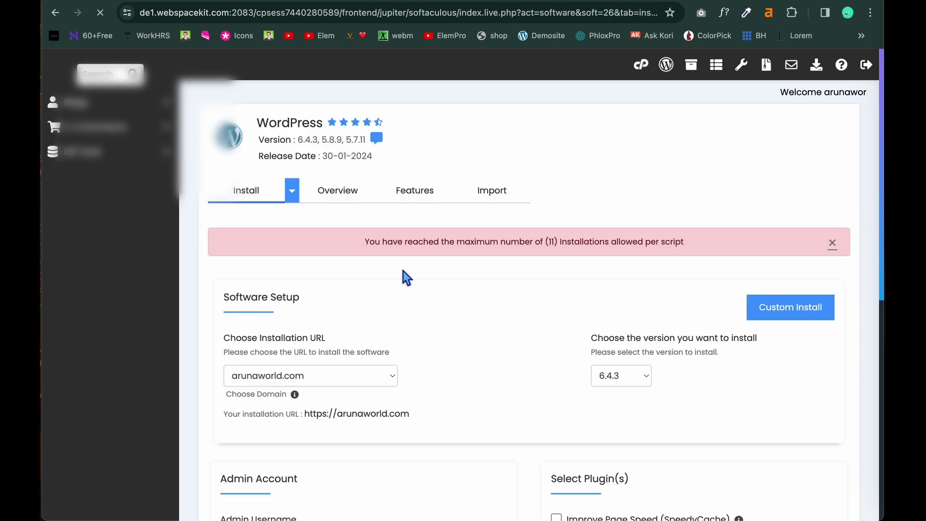
pyautogui.scroll(-3, 403, 271)
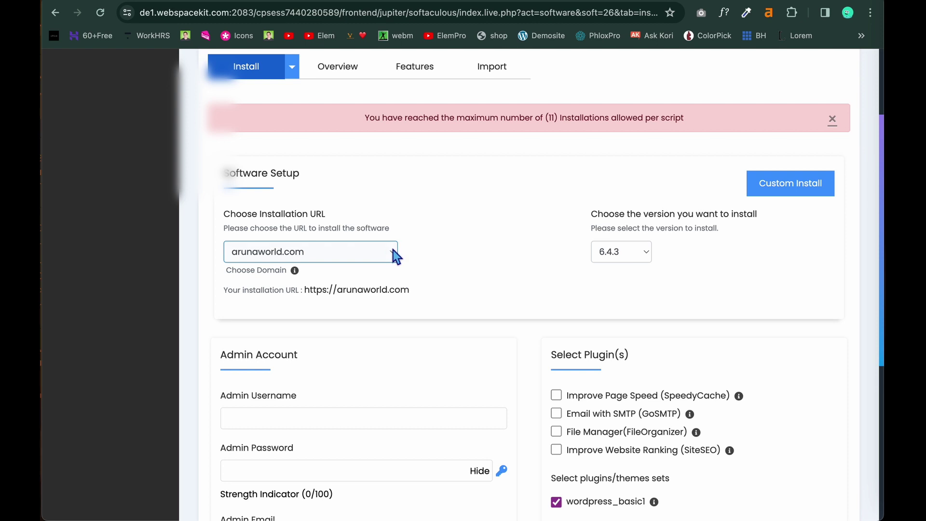
pyautogui.click(394, 251)
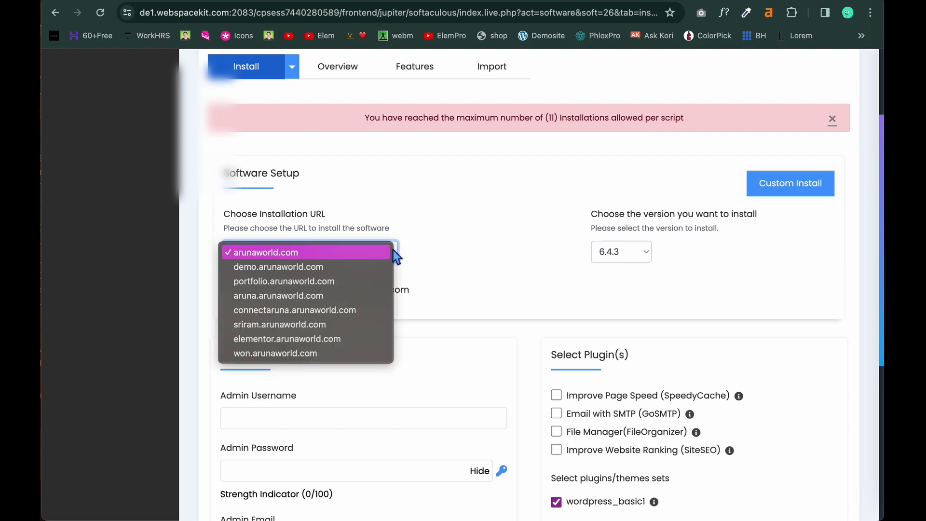
pyautogui.click(337, 268)
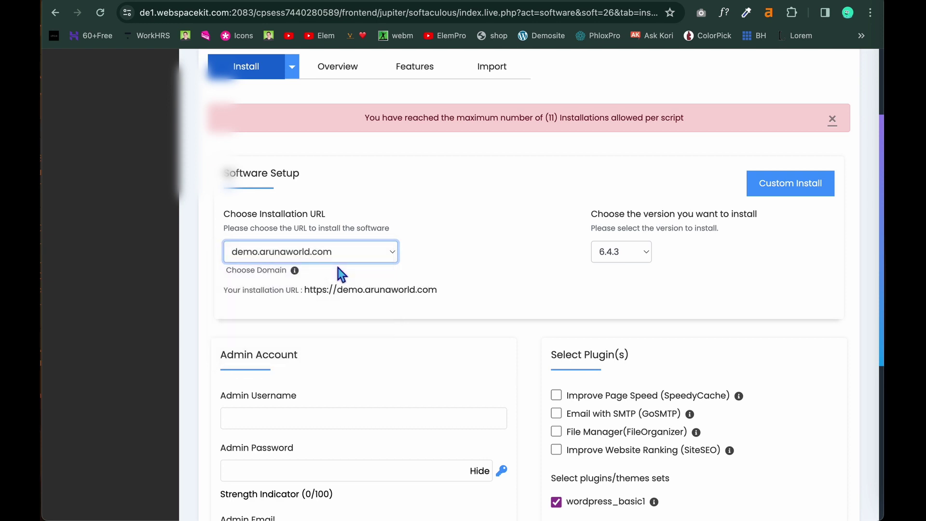
pyautogui.click(646, 252)
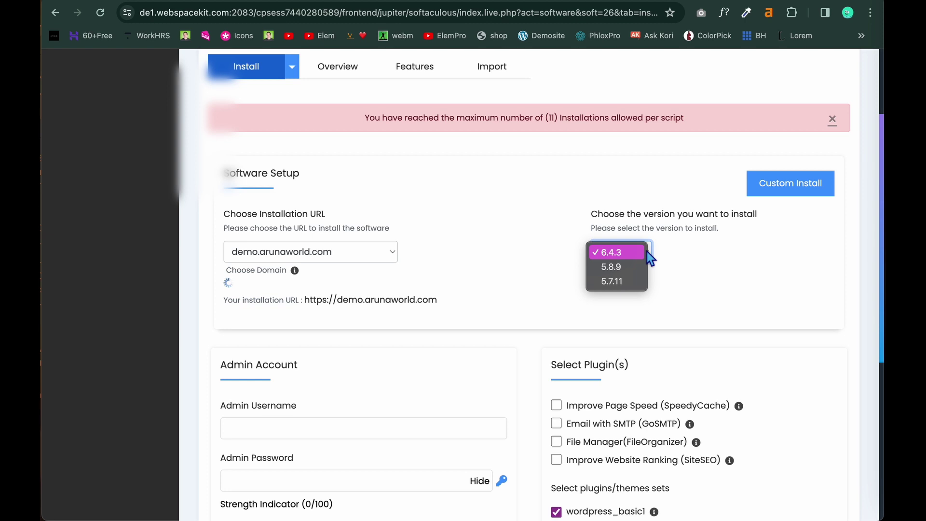
pyautogui.click(618, 282)
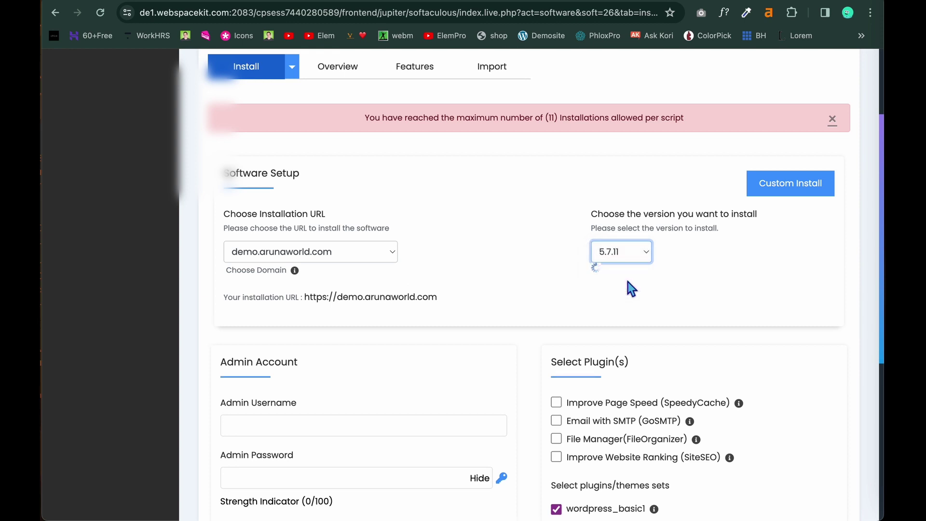
# Reselect demo.arunaworld.com as the installation URL after the domain list reset.
pyautogui.scroll(-3, 625, 285)
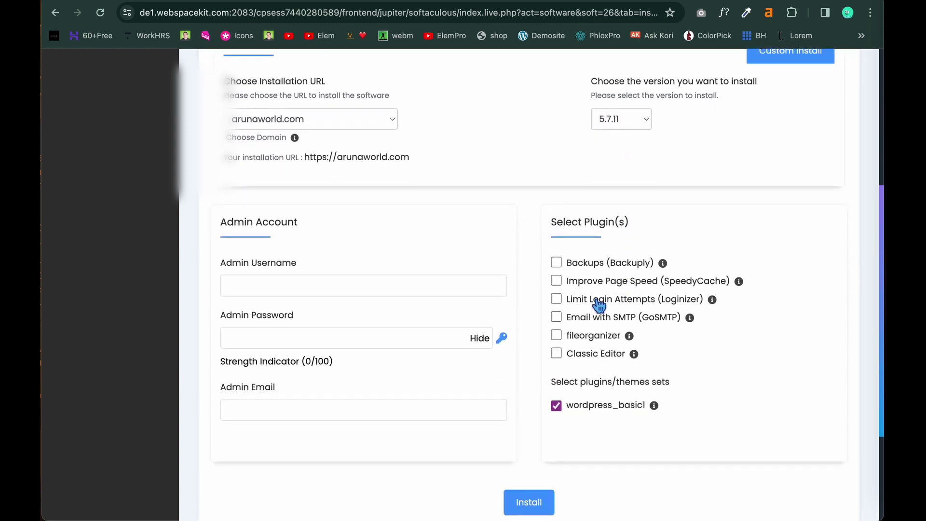
pyautogui.click(382, 286)
pyautogui.click(384, 129)
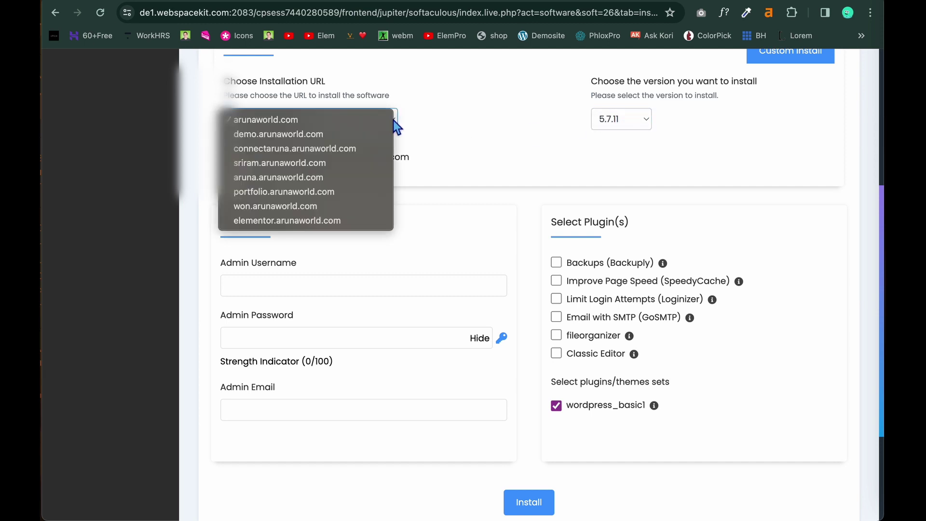
pyautogui.click(277, 141)
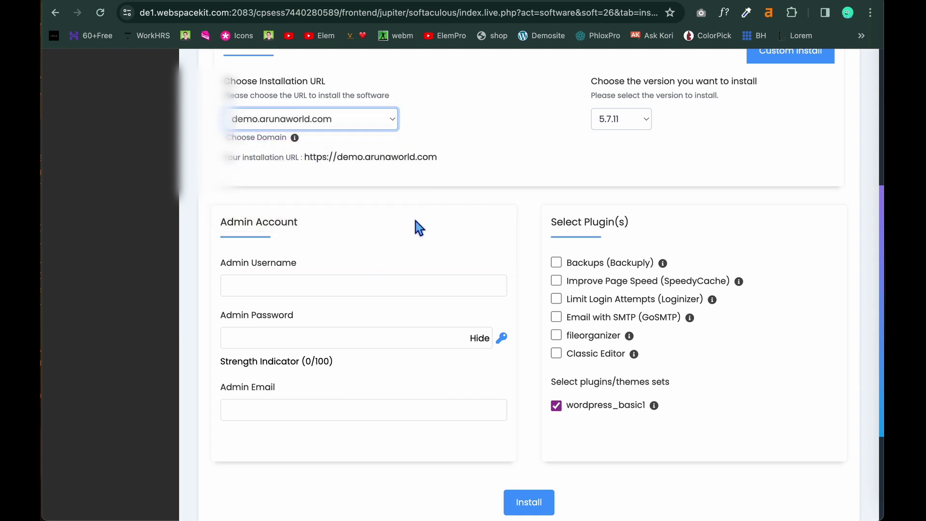
pyautogui.click(368, 294)
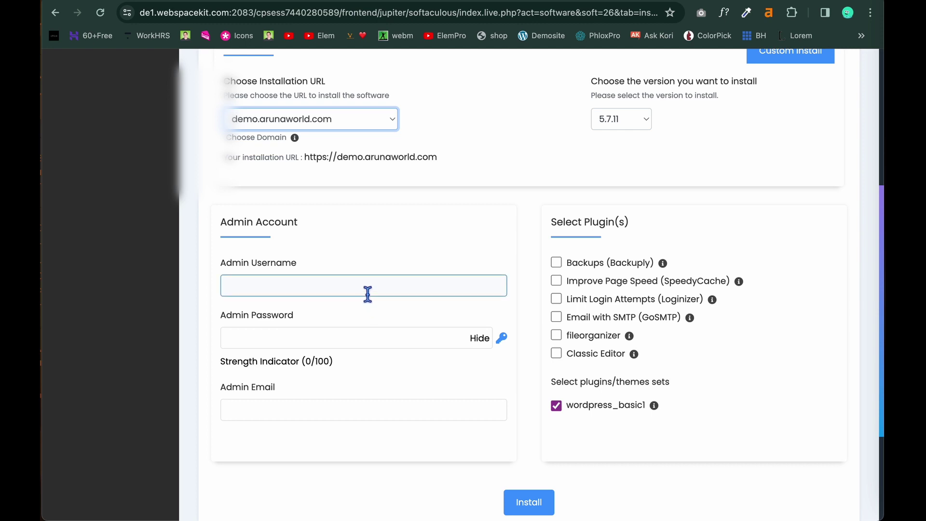
# Fill Admin Username from the saved entry and enter an admin password rated Strong.
pyautogui.click(368, 293)
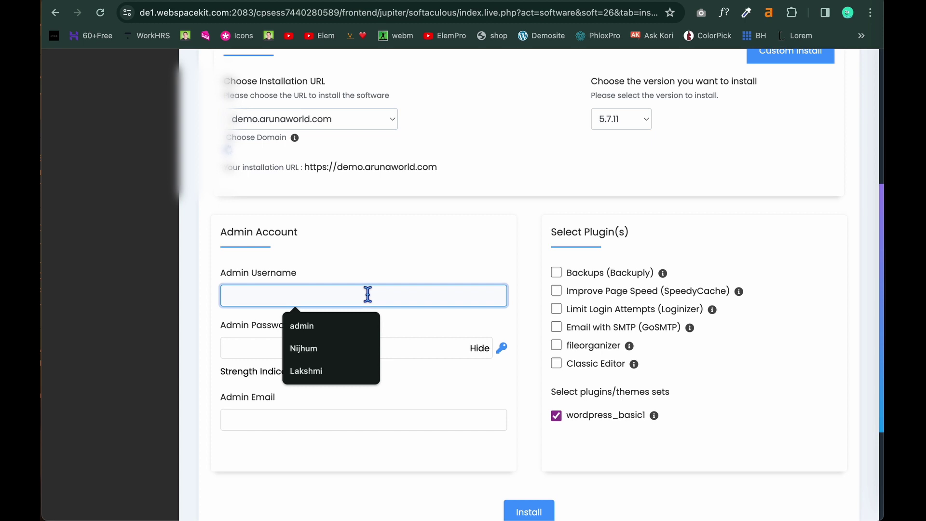
pyautogui.click(325, 327)
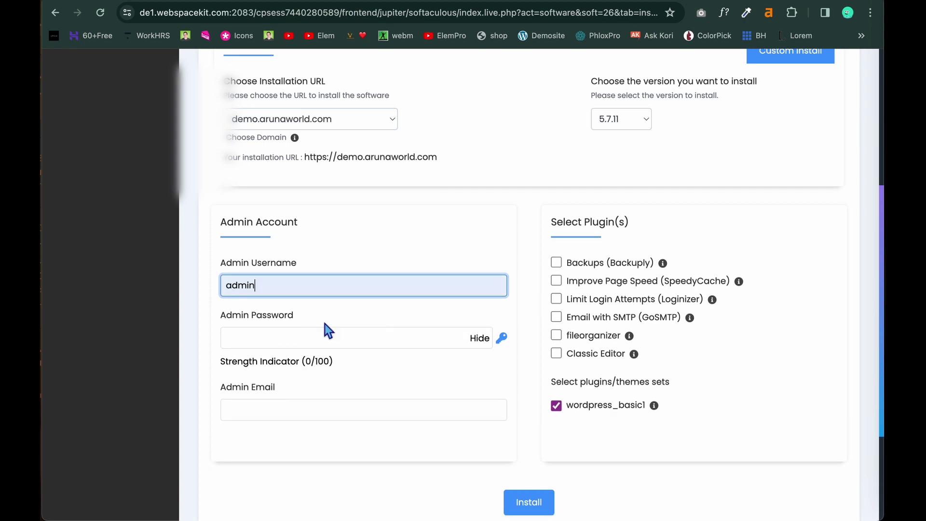
pyautogui.click(317, 343)
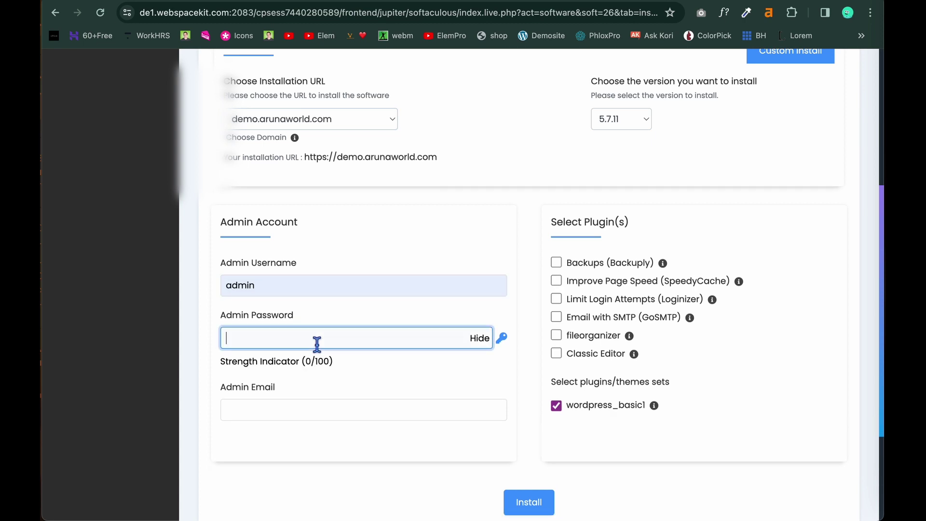
pyautogui.write('Ad')
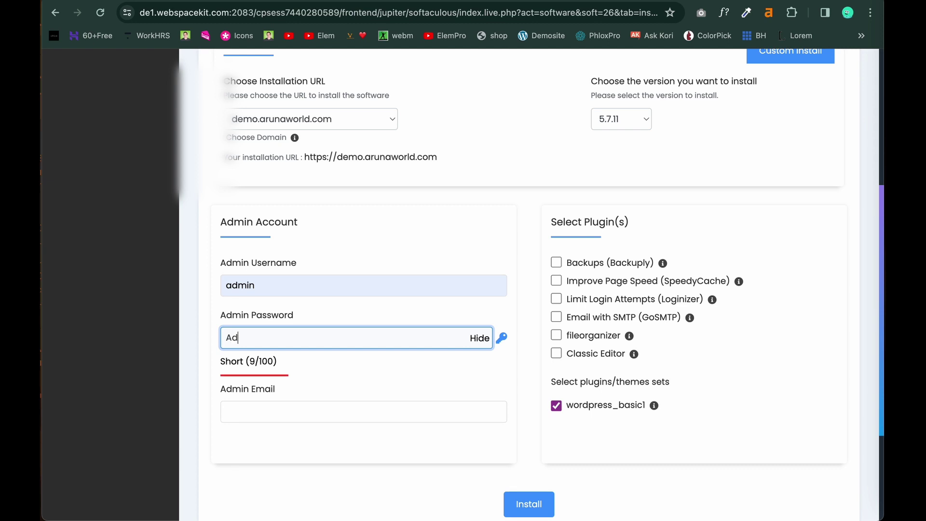
pyautogui.write('mn@')
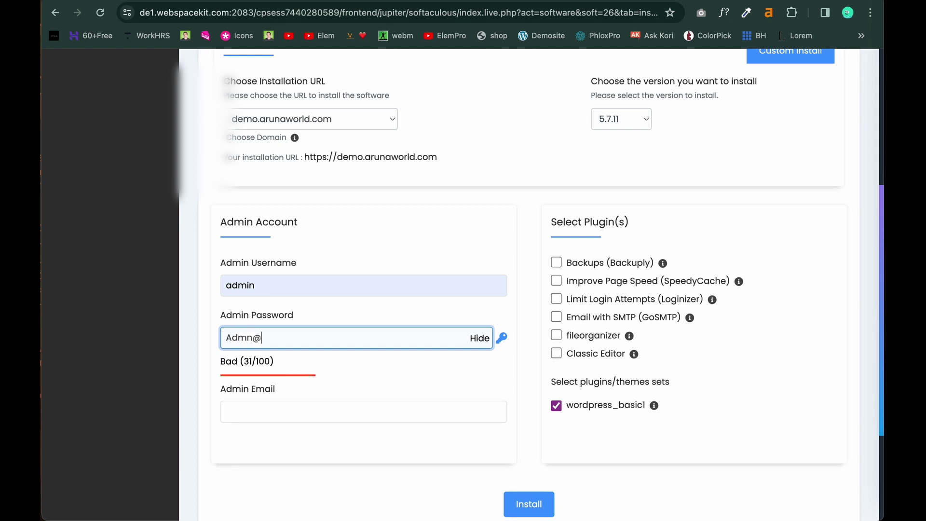
pyautogui.press('BackSpace')
pyautogui.press('BackSpace')
pyautogui.write('i')
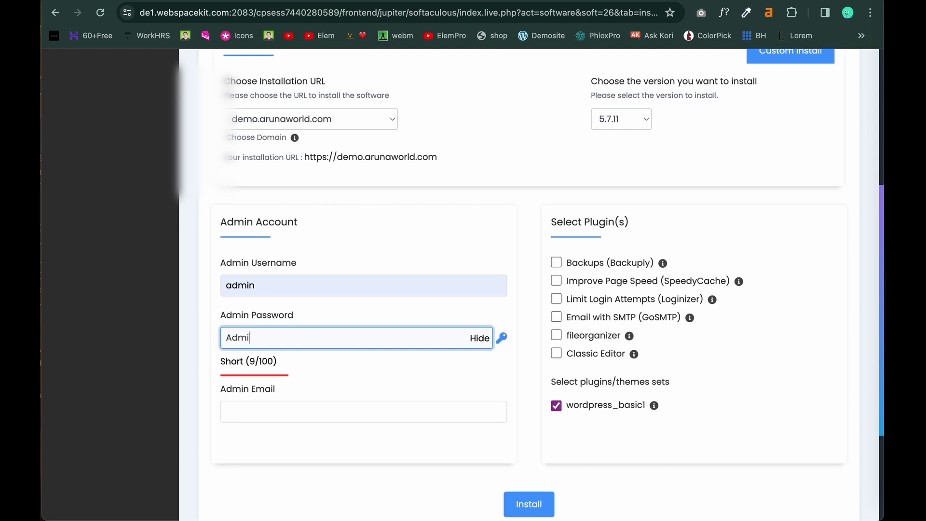
pyautogui.write('n@12')
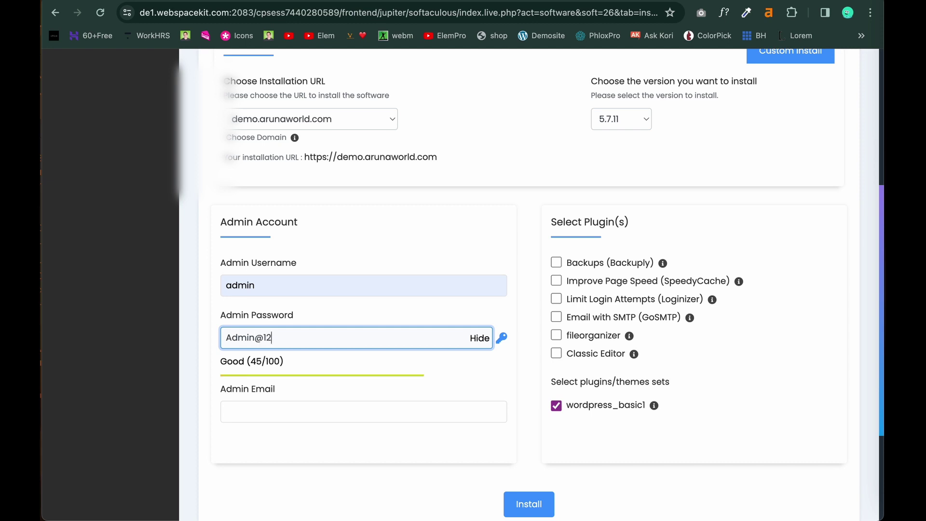
pyautogui.write('3@')
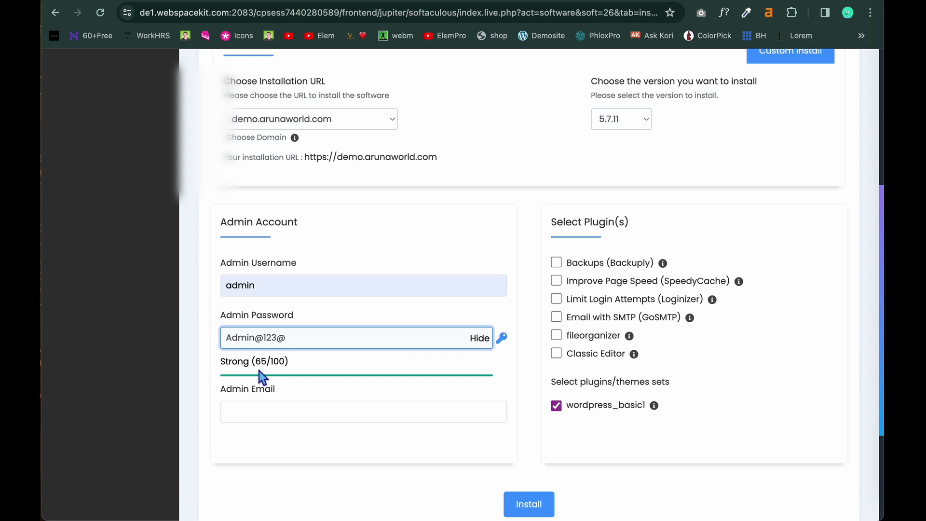
pyautogui.press('BackSpace')
pyautogui.press('BackSpace')
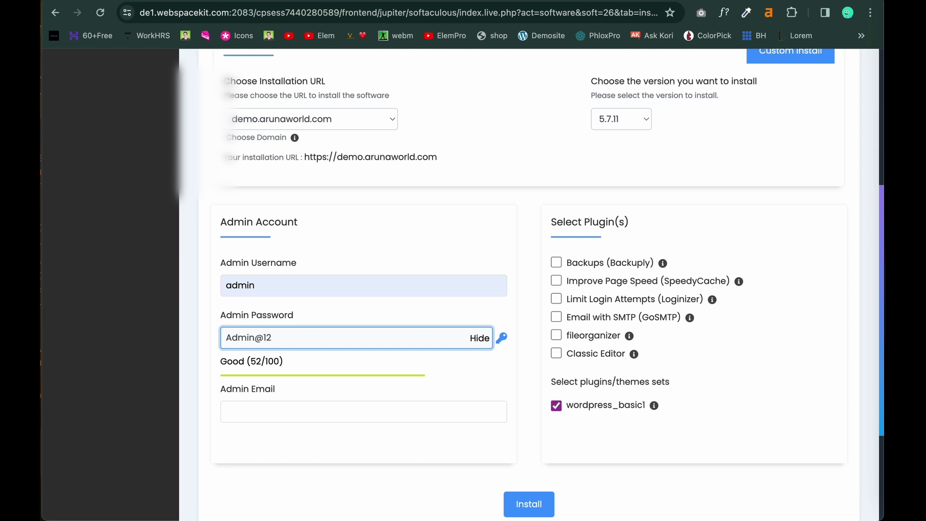
pyautogui.write('3@')
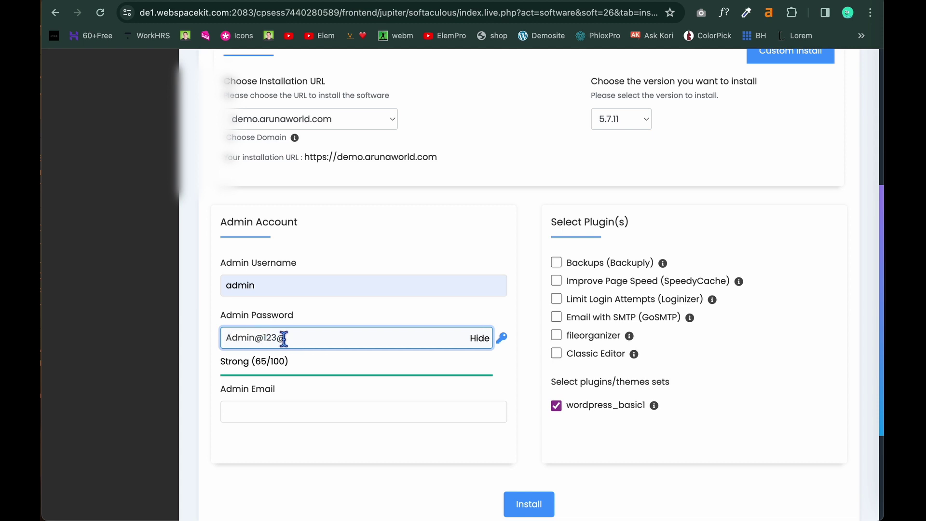
# Set Admin Email to the saved e-mail address.
pyautogui.click(301, 413)
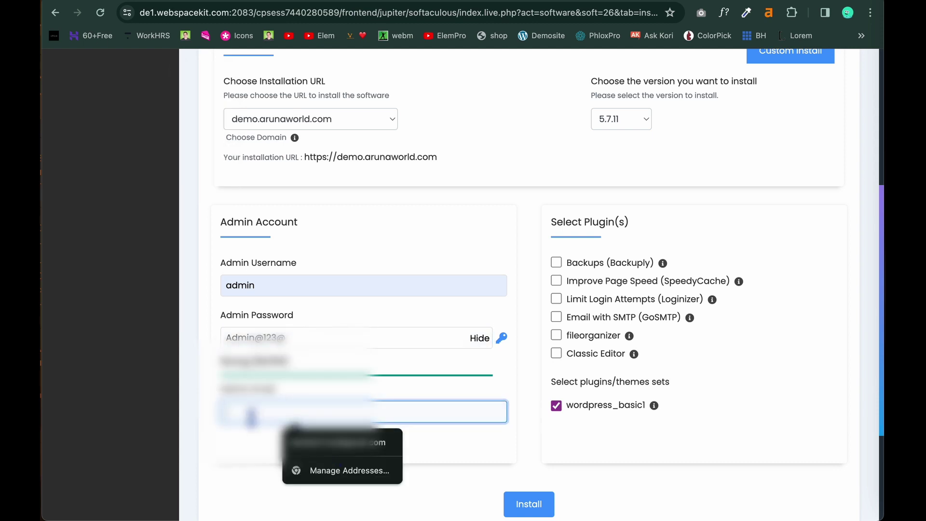
pyautogui.write('ar')
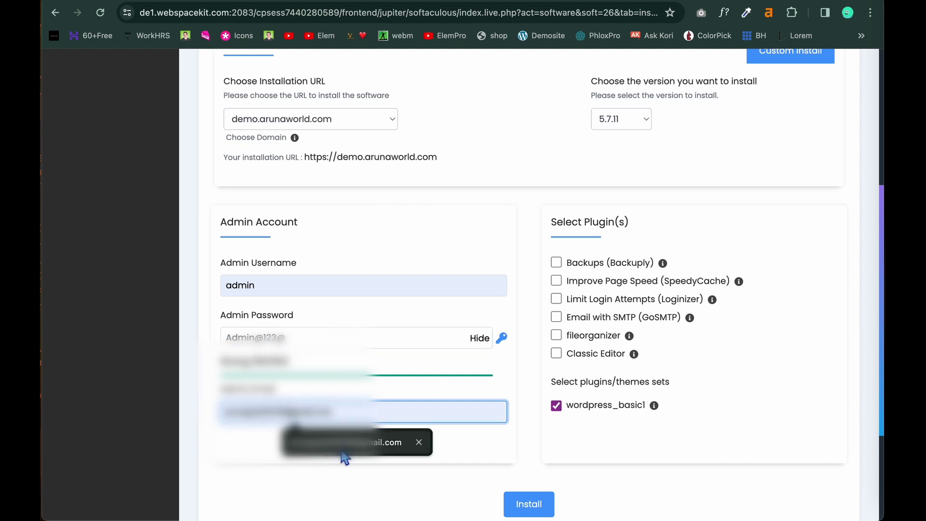
pyautogui.click(344, 443)
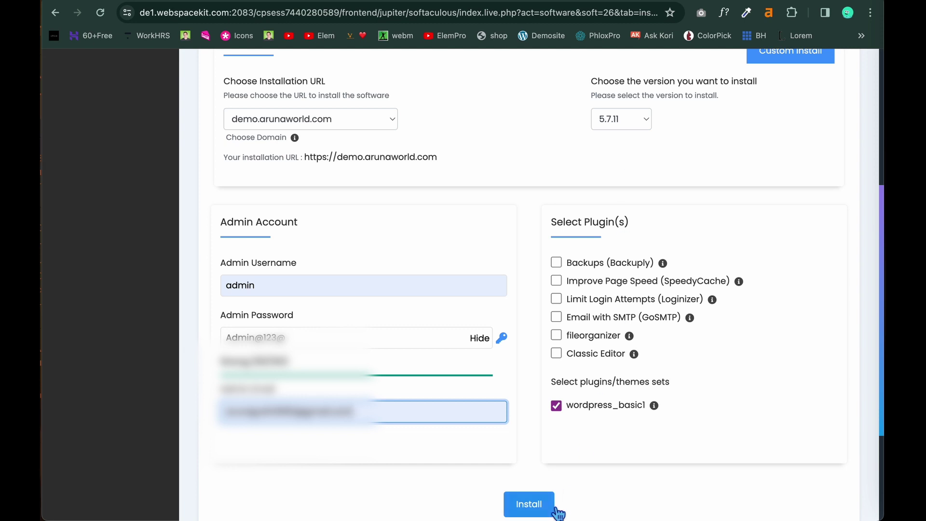
pyautogui.scroll(-2, 558, 511)
pyautogui.click(516, 462)
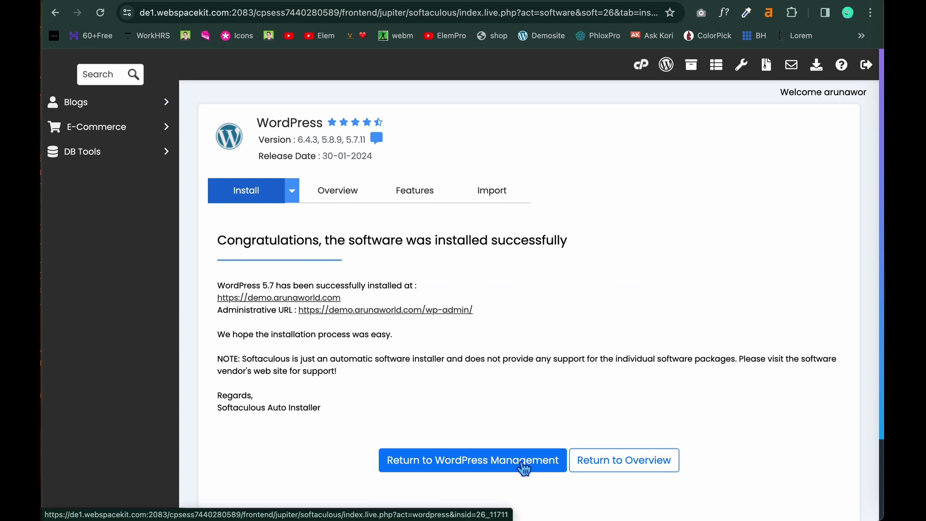
pyautogui.scroll(-2, 524, 468)
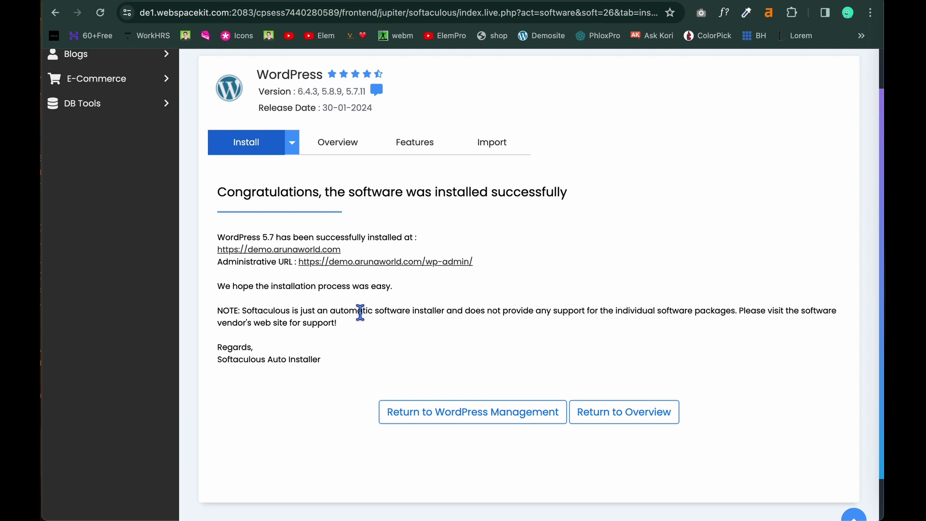
# Return to WordPress Management to view the demo.arunaworld.com install (My Blog, 5.7.11).
pyautogui.click(437, 423)
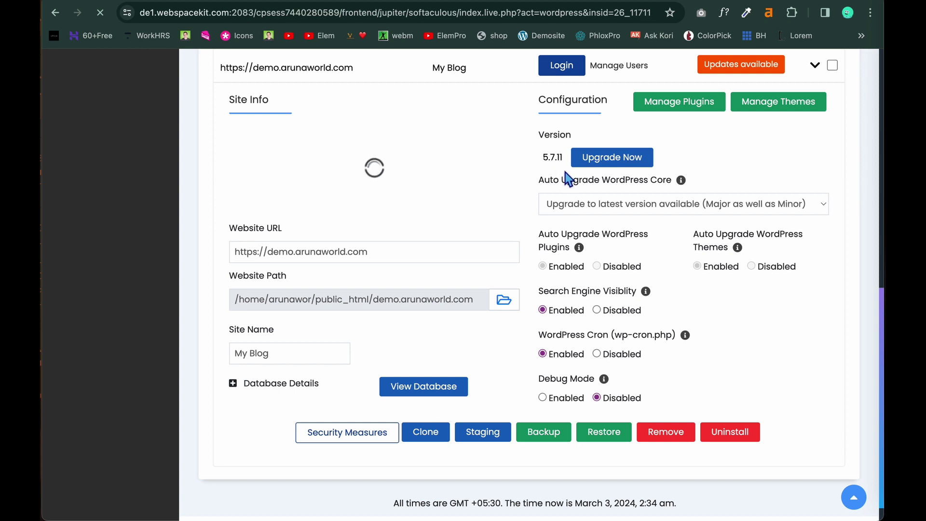
# Run the Softaculous upgrade with version 6.4.3 selected until the success message appears.
pyautogui.click(608, 159)
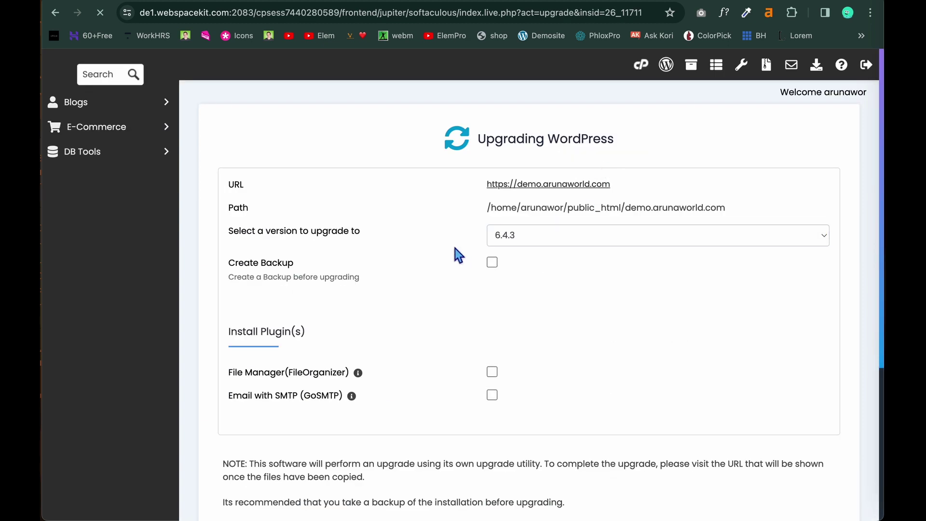
pyautogui.click(820, 241)
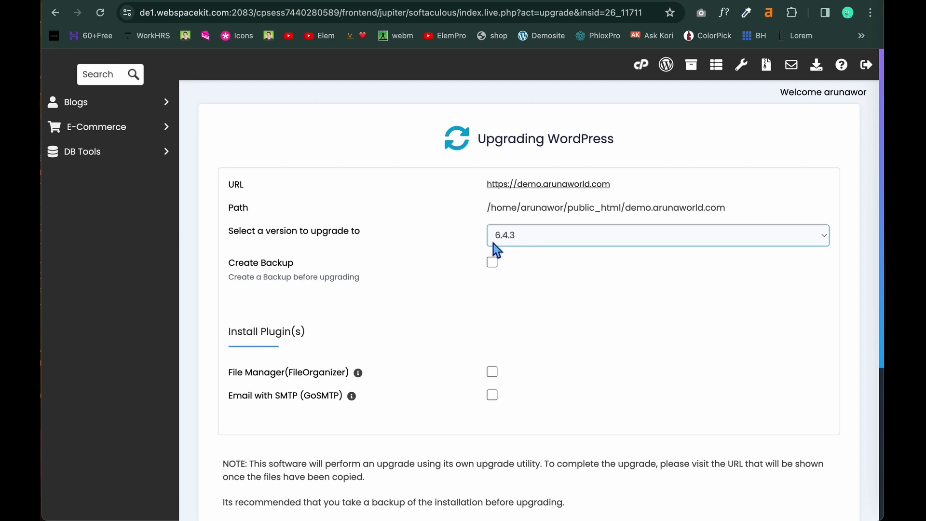
pyautogui.click(824, 238)
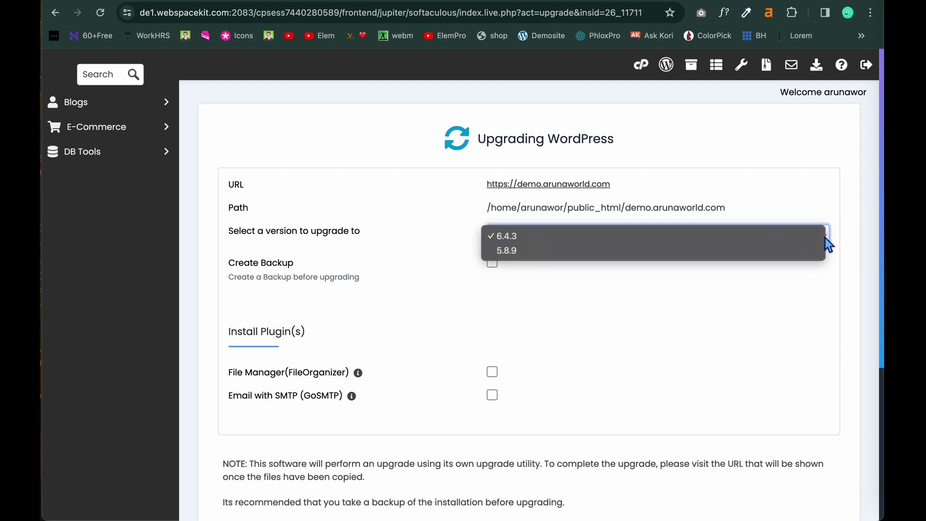
pyautogui.click(786, 239)
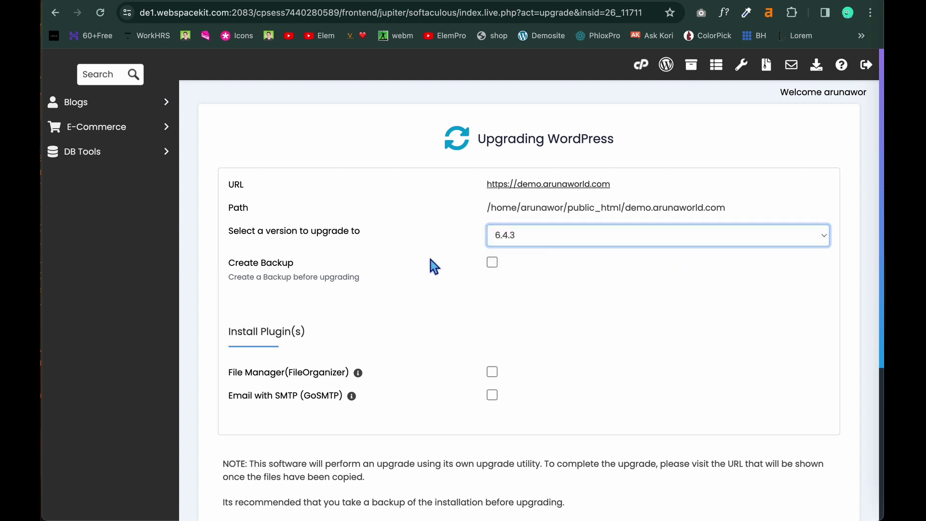
pyautogui.scroll(-2, 484, 431)
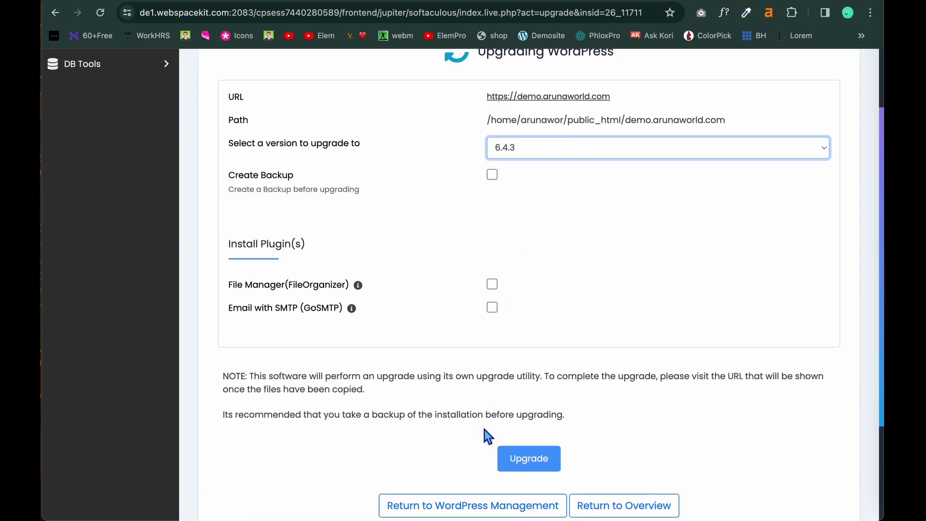
pyautogui.scroll(-1, 484, 429)
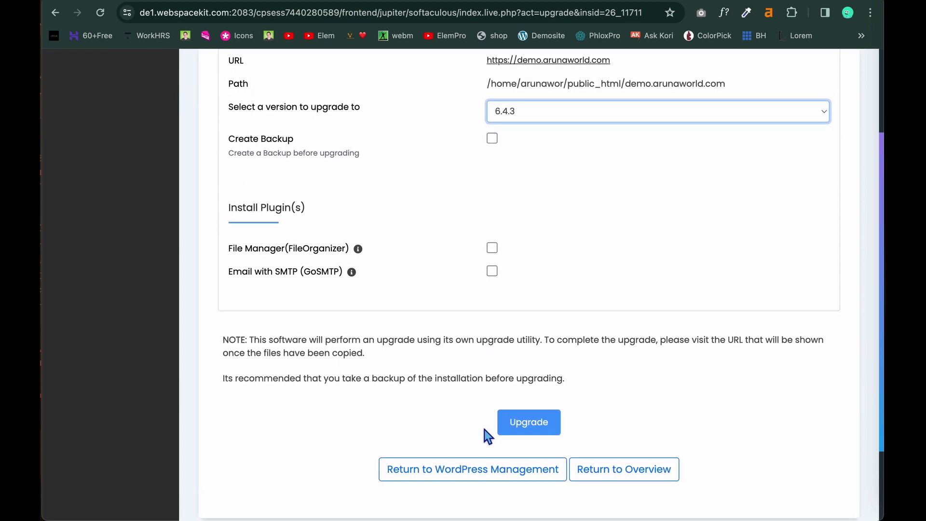
pyautogui.click(531, 428)
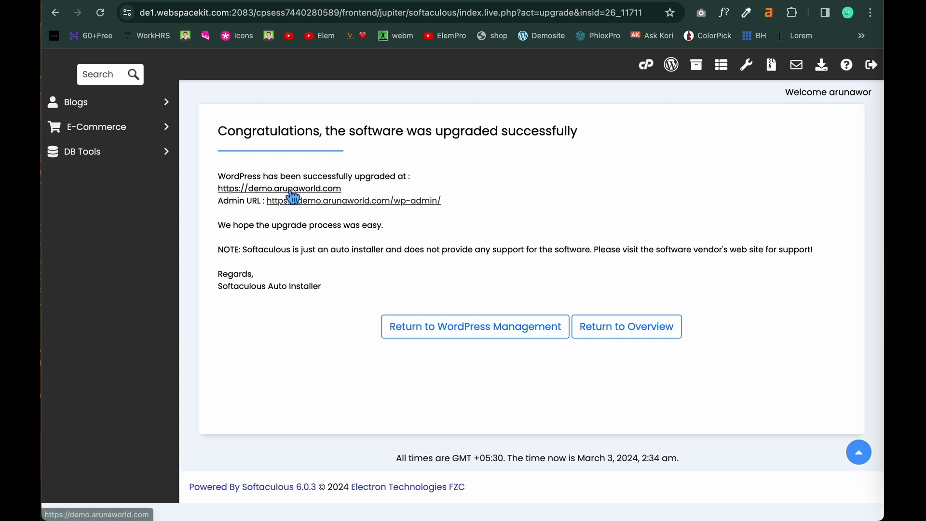
# Open demo.arunaworld.com in a new tab and load its /wp-admin login page.
pyautogui.click(331, 192)
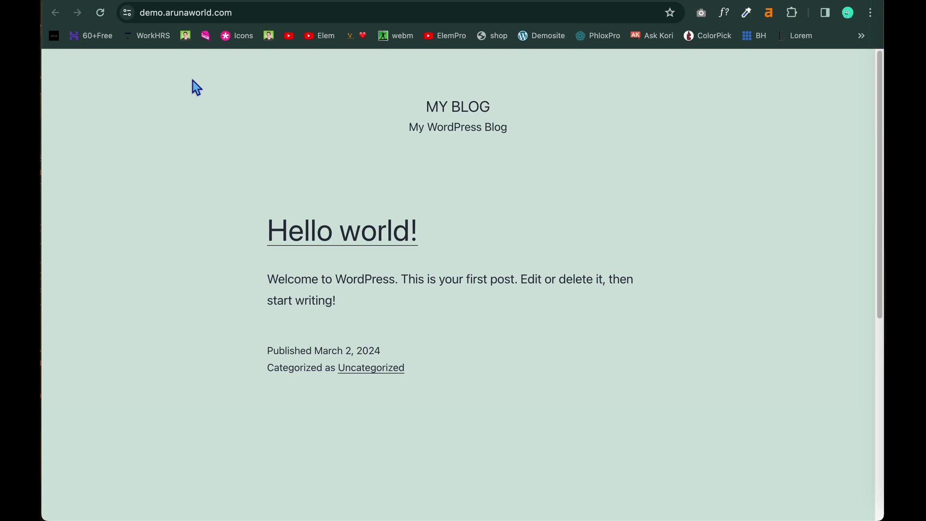
pyautogui.click(258, 17)
pyautogui.click(258, 16)
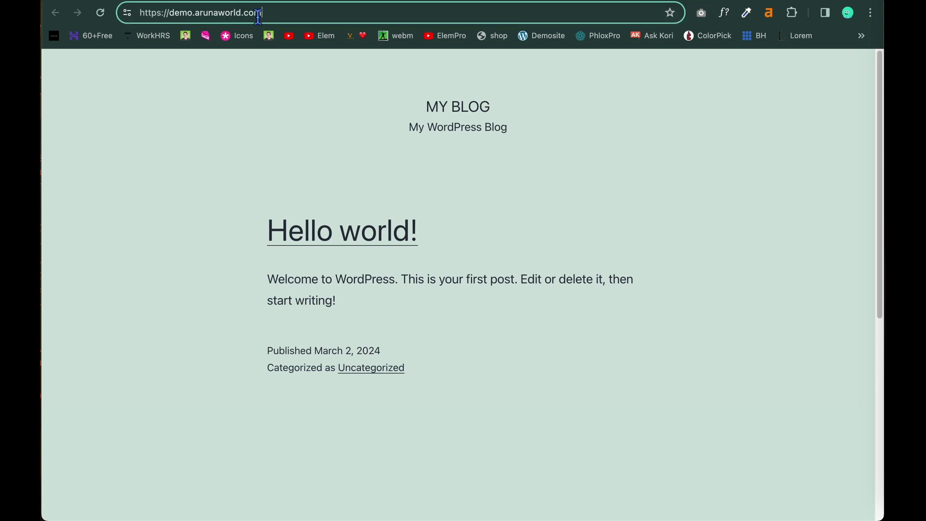
pyautogui.write('wp-a')
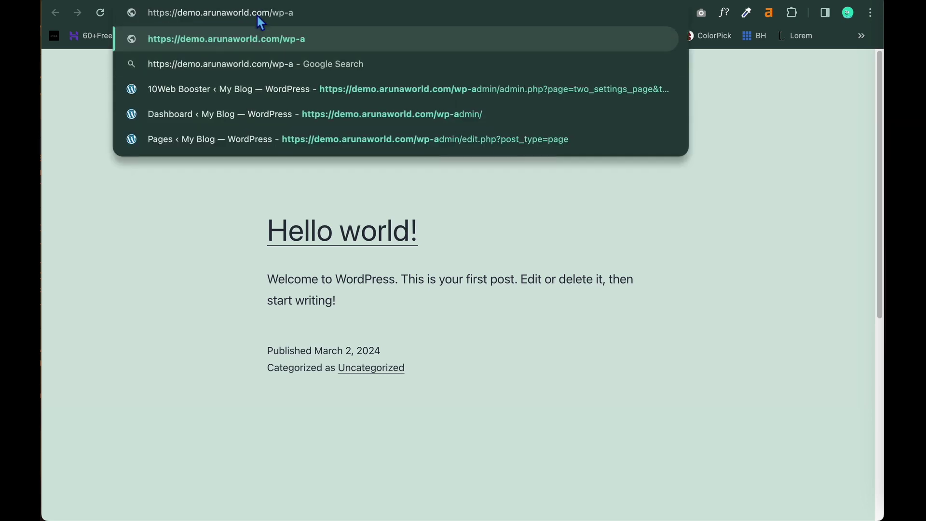
pyautogui.write('dmi')
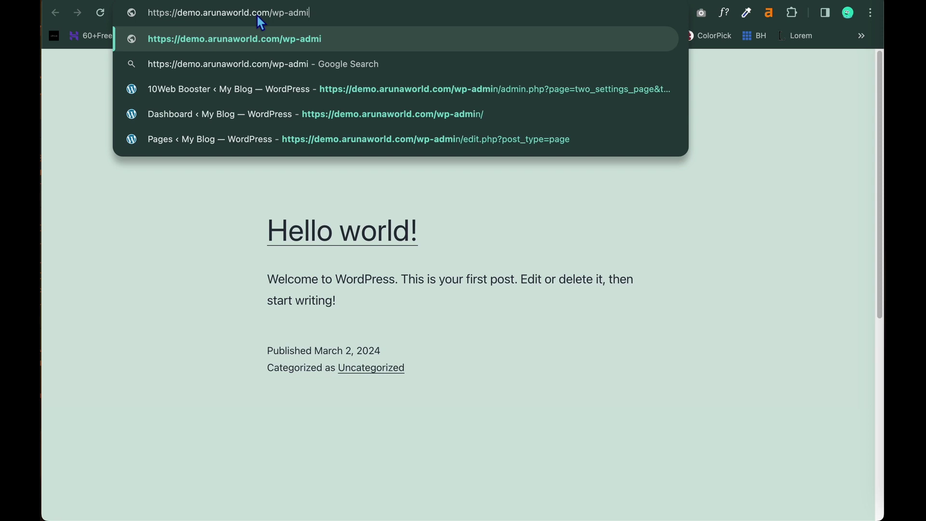
pyautogui.write('n')
pyautogui.press('Return')
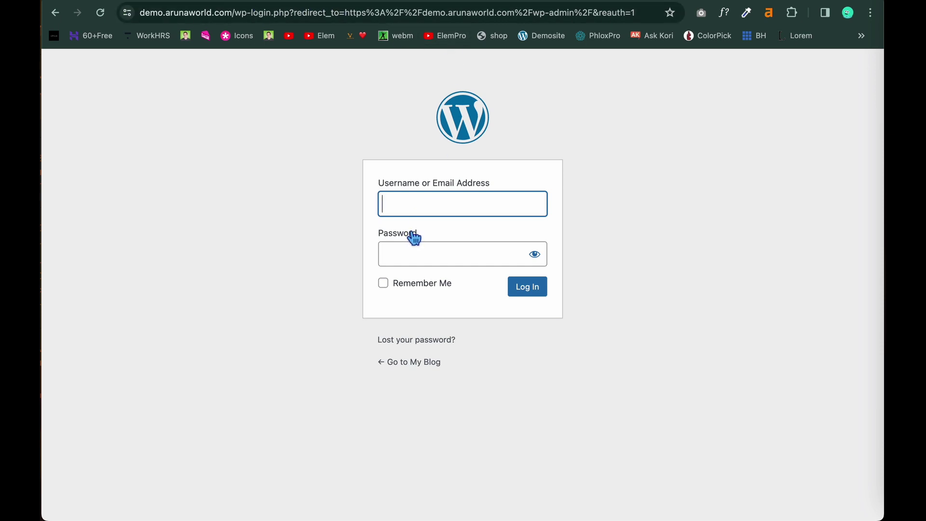
# Log in to the WordPress admin with the admin username and the account password.
pyautogui.write('ad')
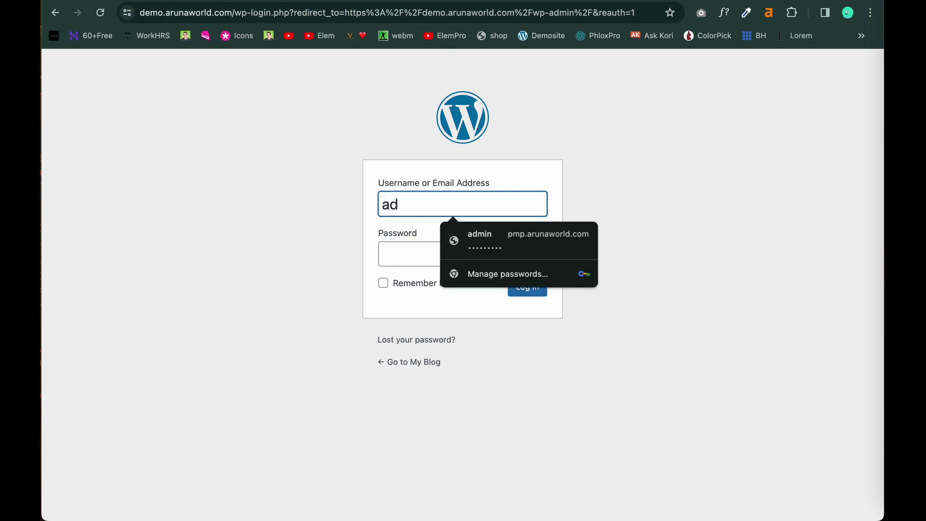
pyautogui.write('min')
pyautogui.click(408, 254)
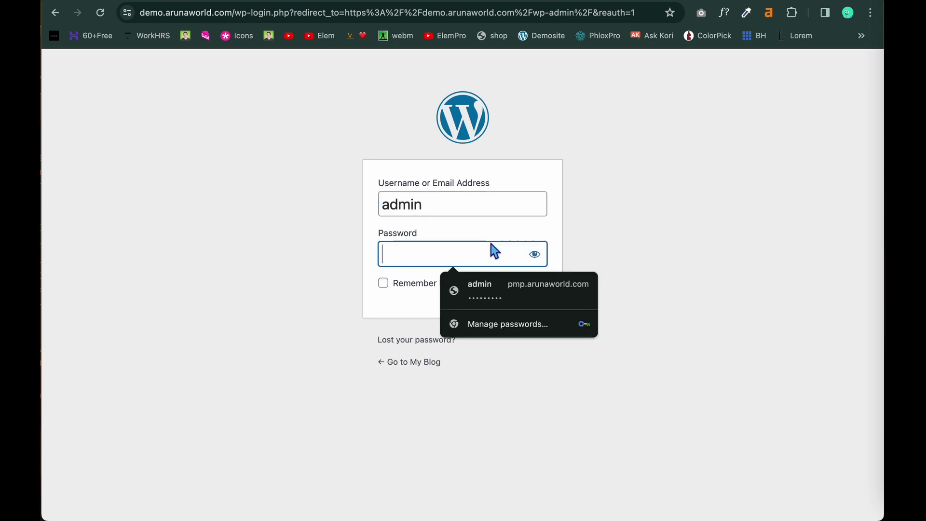
pyautogui.click(544, 260)
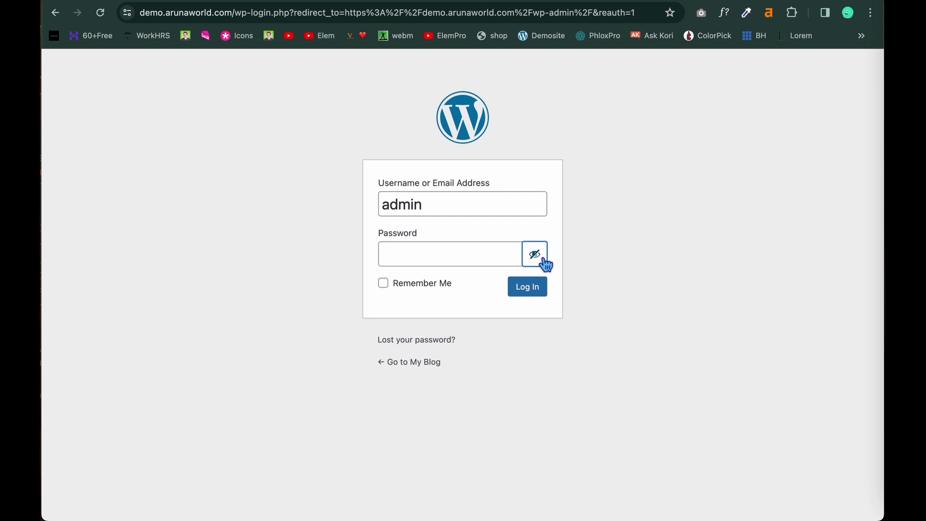
pyautogui.click(471, 254)
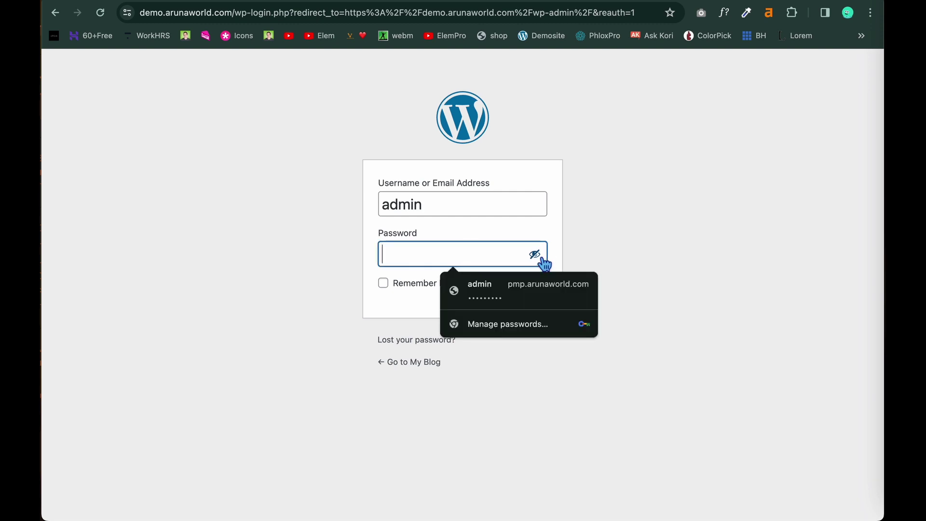
pyautogui.write('A')
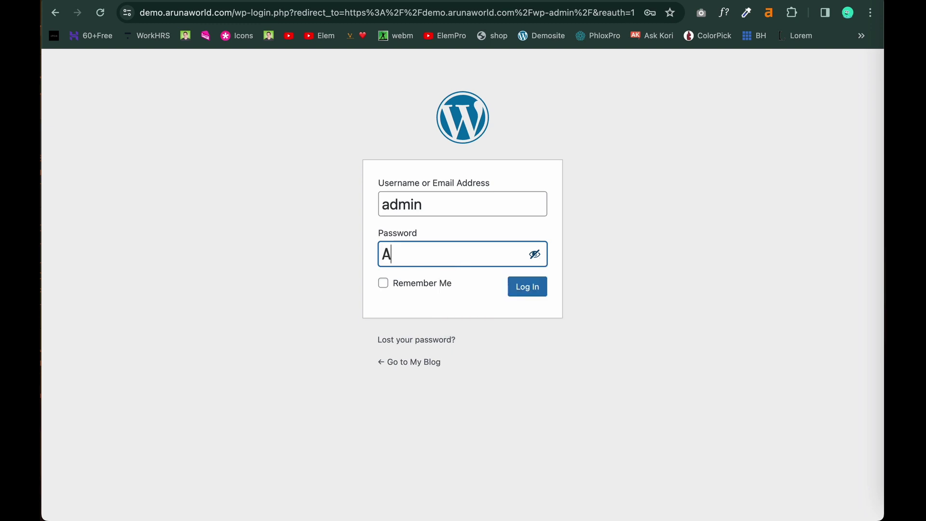
pyautogui.write('dmin@123@')
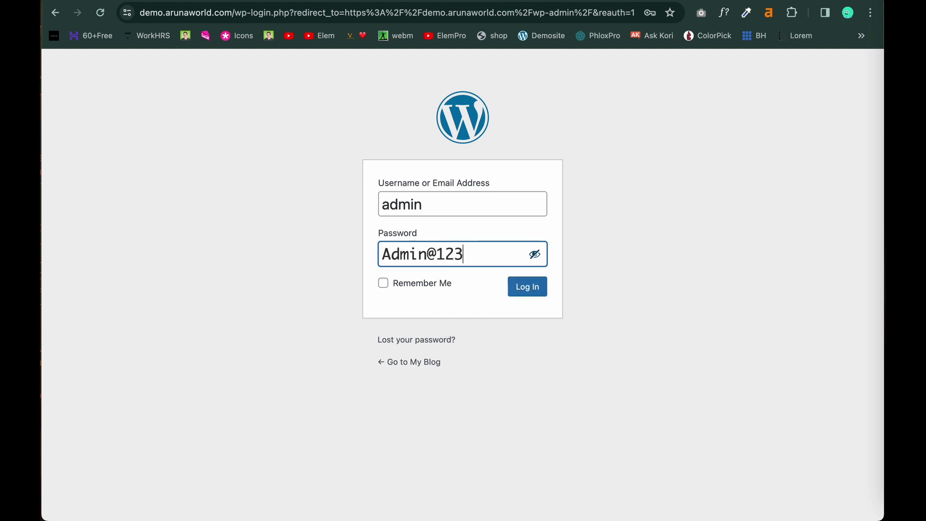
pyautogui.click(545, 262)
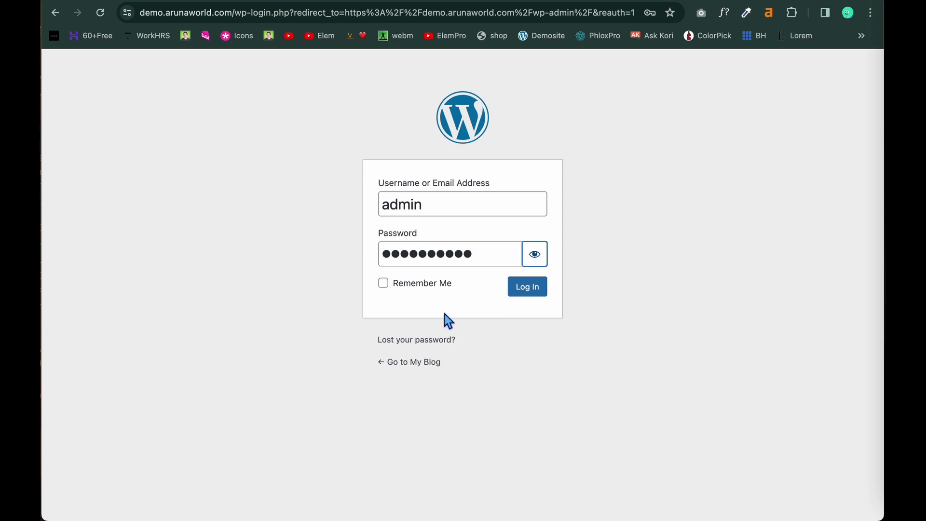
pyautogui.click(533, 295)
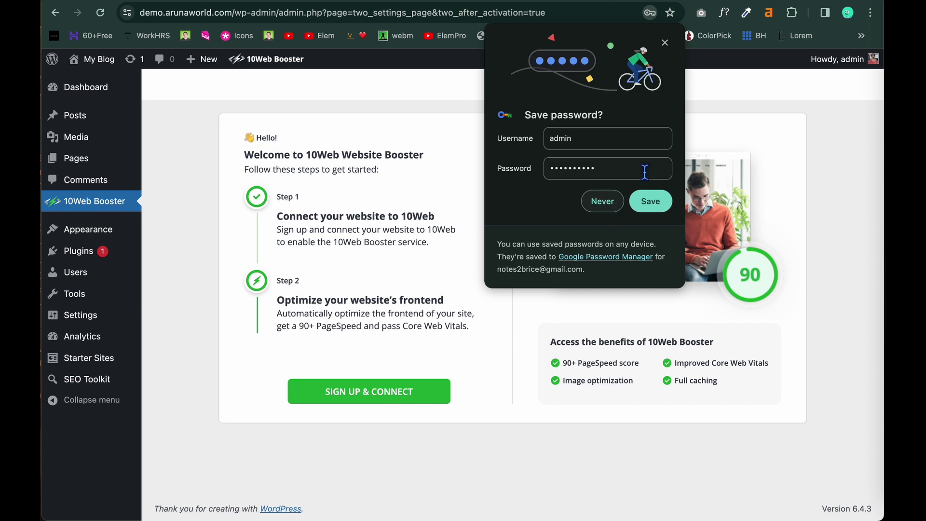
# Decline Chrome's offer to save the password by choosing Never.
pyautogui.click(659, 169)
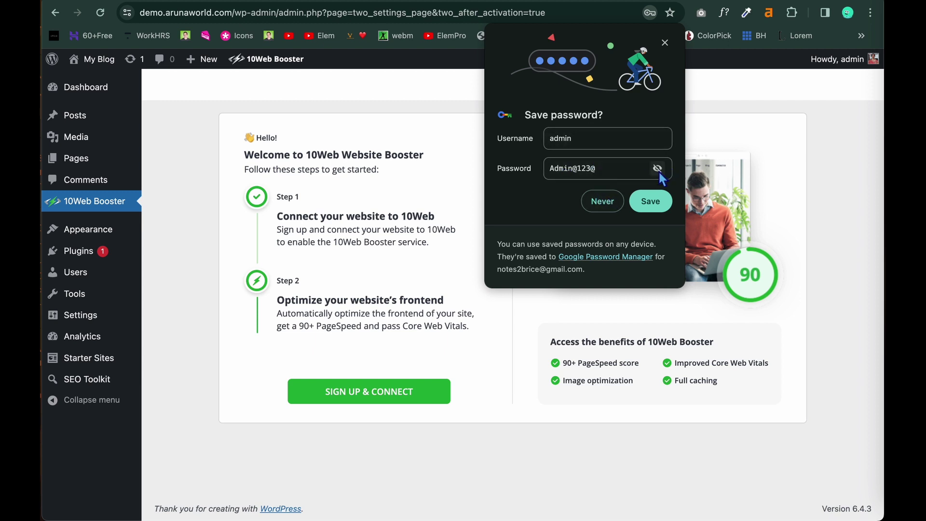
pyautogui.click(658, 169)
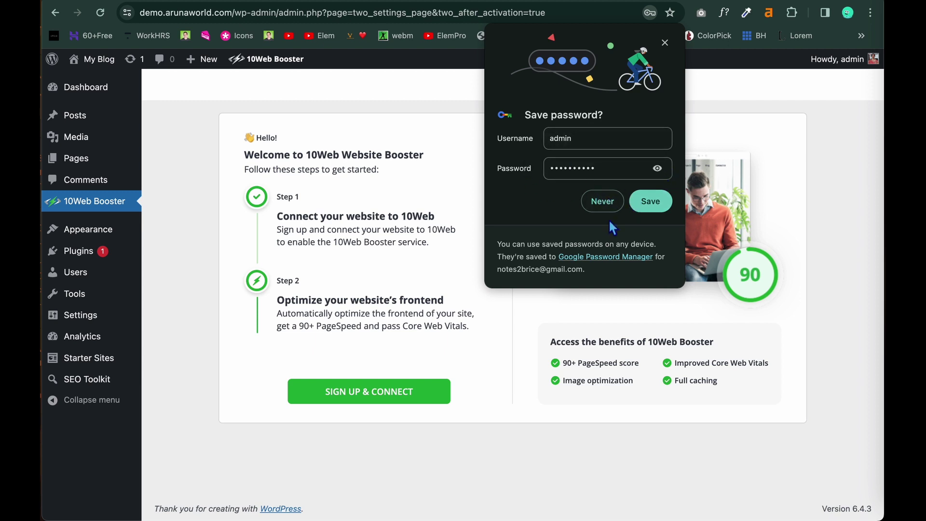
pyautogui.click(602, 201)
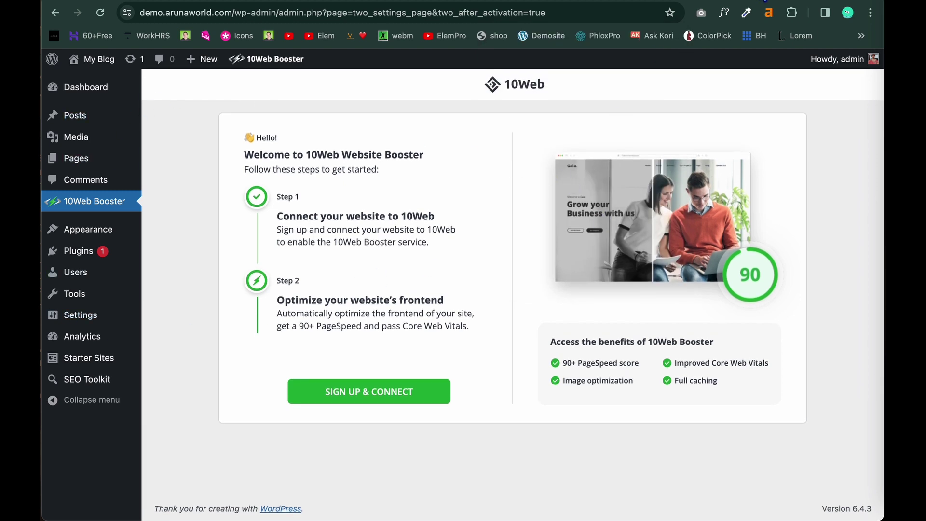
# Go back to the hosting client area and log in to cPanel.
pyautogui.click(766, 1)
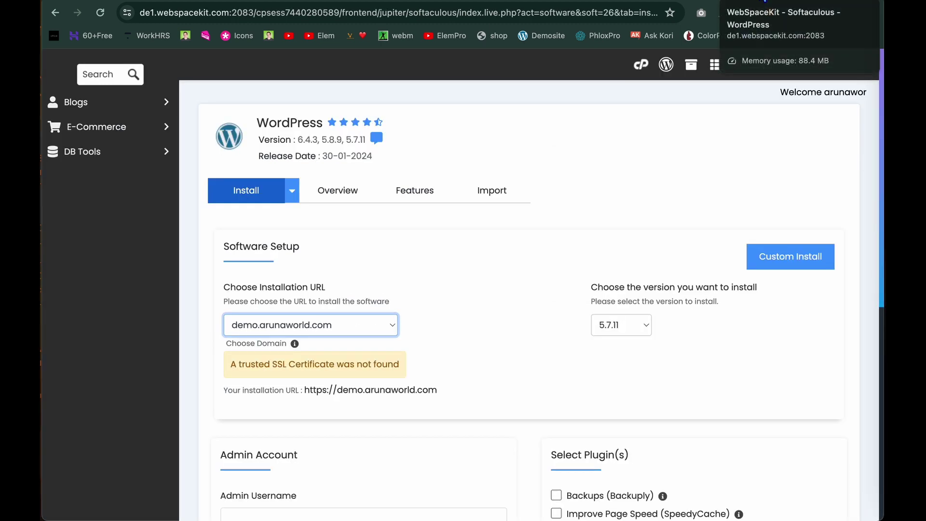
pyautogui.click(682, 1)
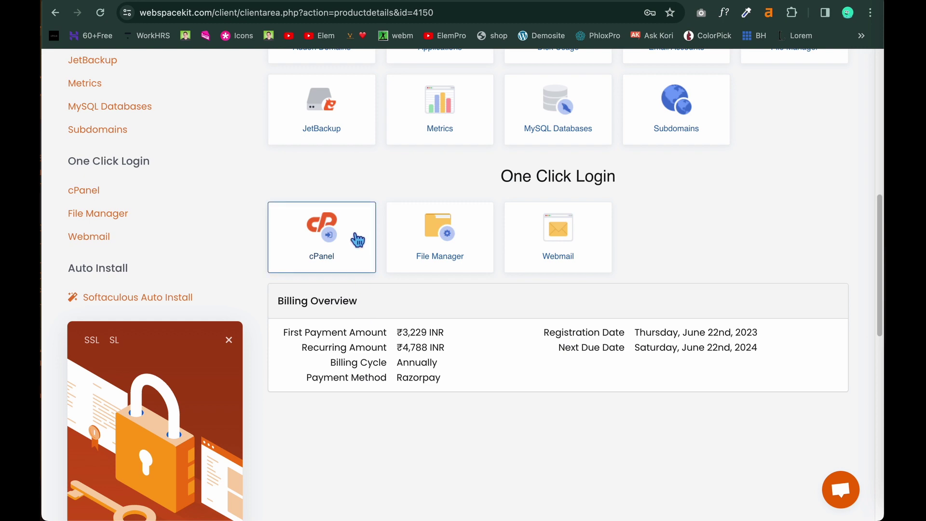
pyautogui.click(329, 249)
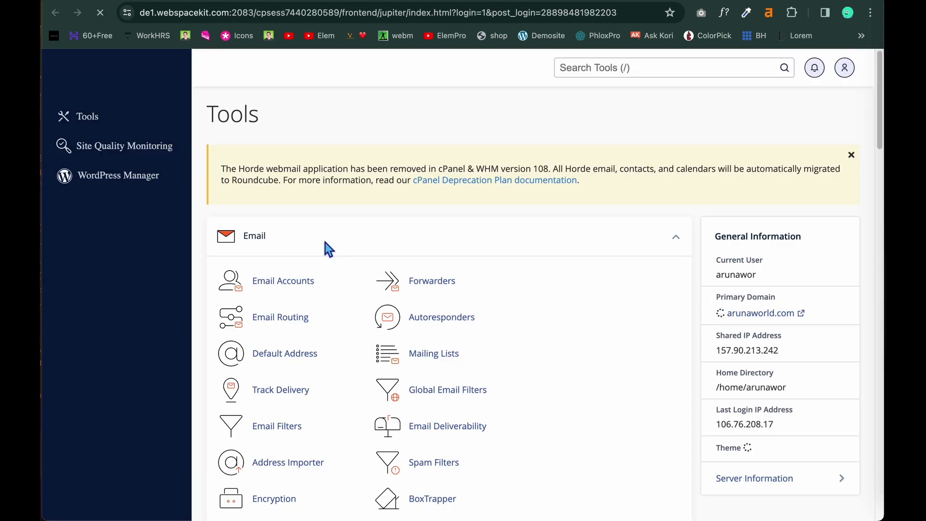
# Open the Domains page and scroll to the demo.arunaworld.com entry.
pyautogui.scroll(-10, 330, 371)
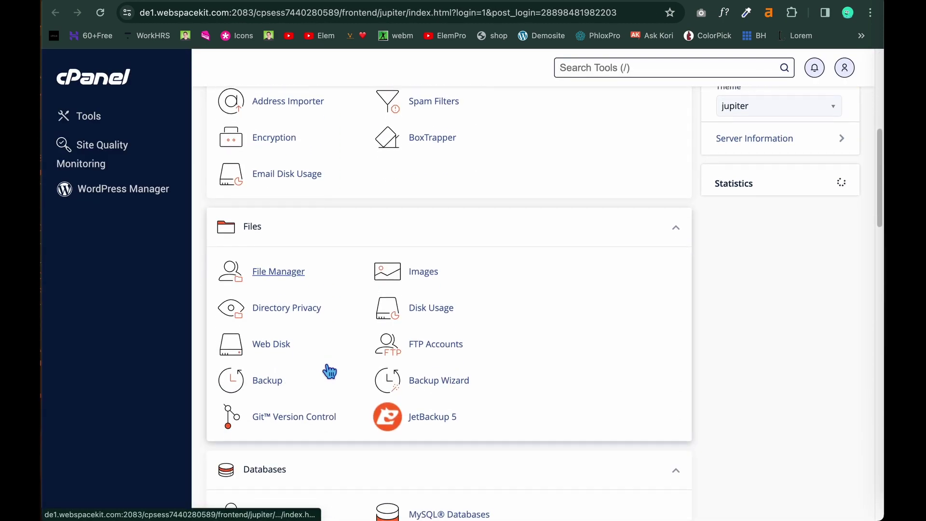
pyautogui.scroll(-3, 324, 364)
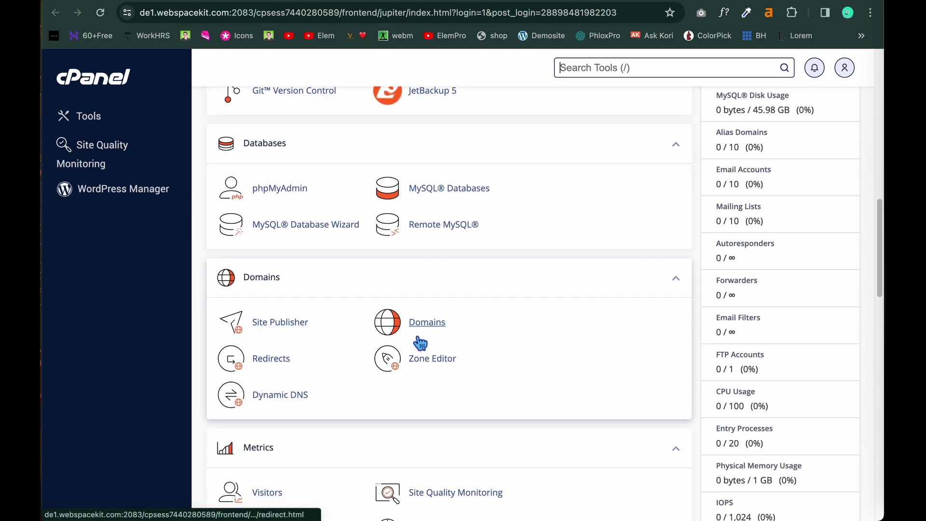
pyautogui.click(418, 328)
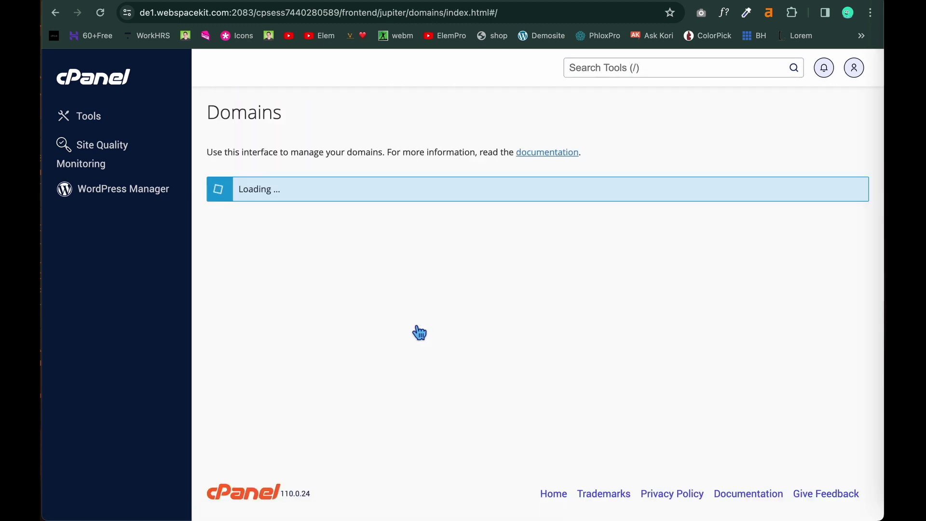
pyautogui.scroll(-5, 419, 333)
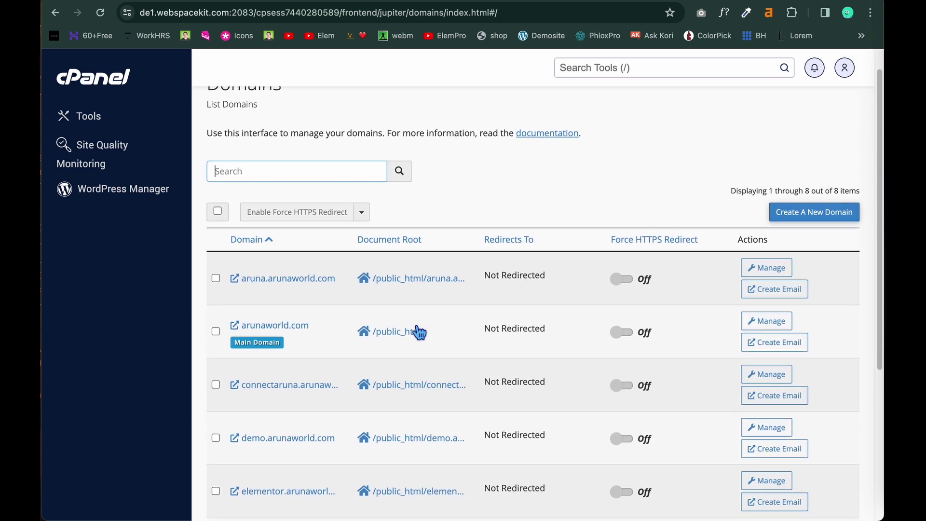
pyautogui.scroll(-2, 420, 333)
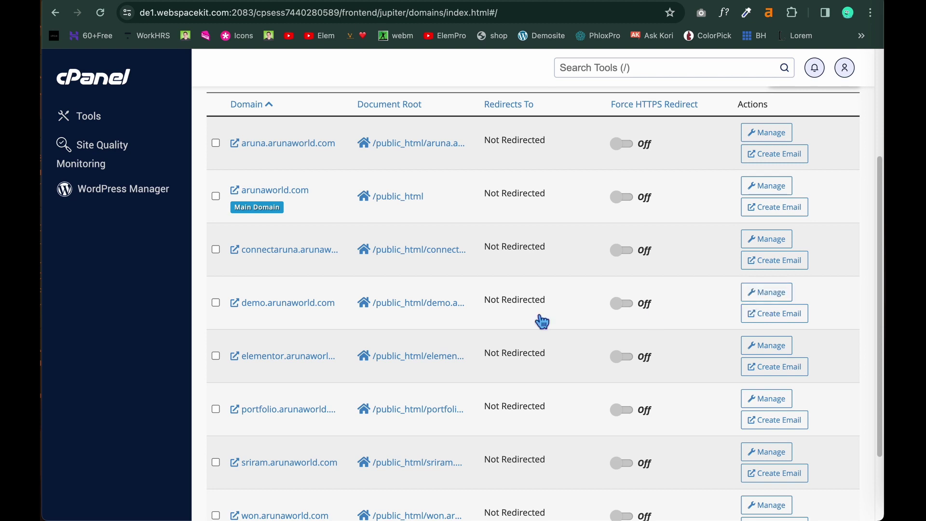
# Manage demo.arunaworld.com, choose Remove Domain, and confirm with Yes, Remove This Domain.
pyautogui.click(765, 296)
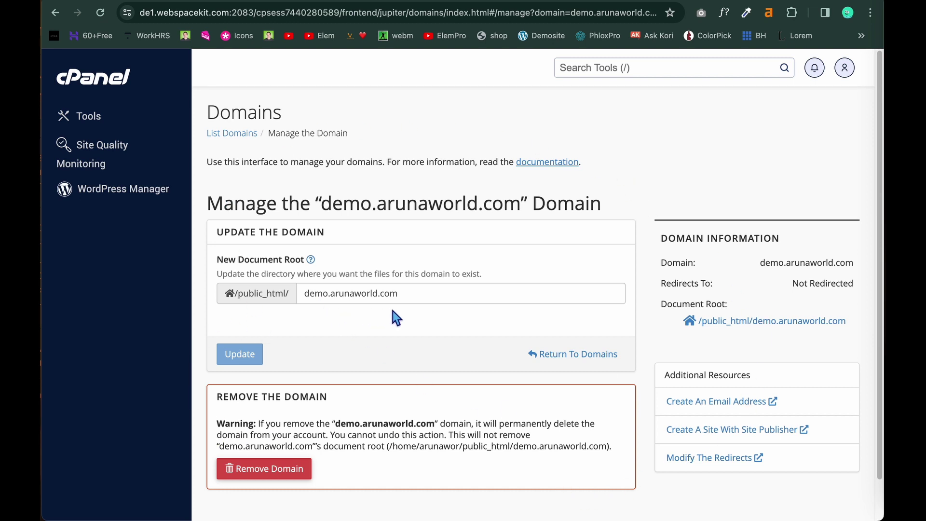
pyautogui.scroll(-2, 403, 339)
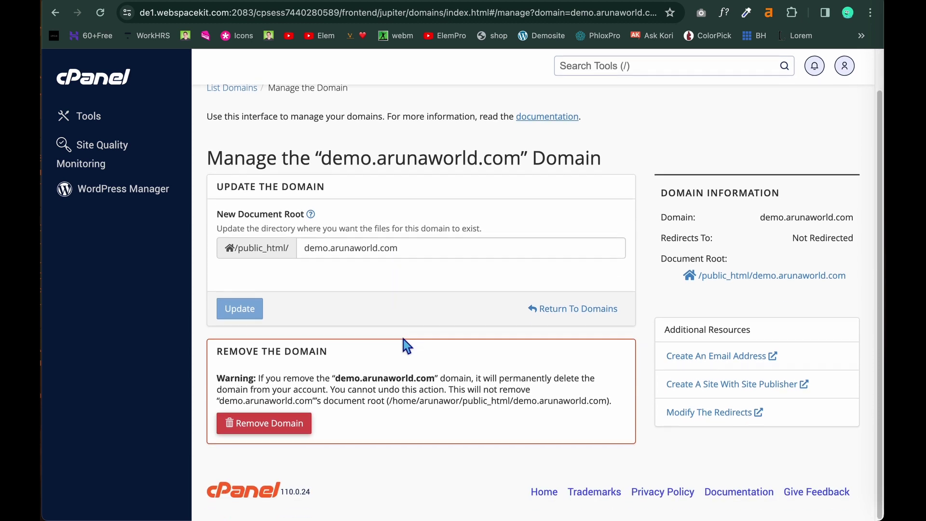
pyautogui.click(268, 427)
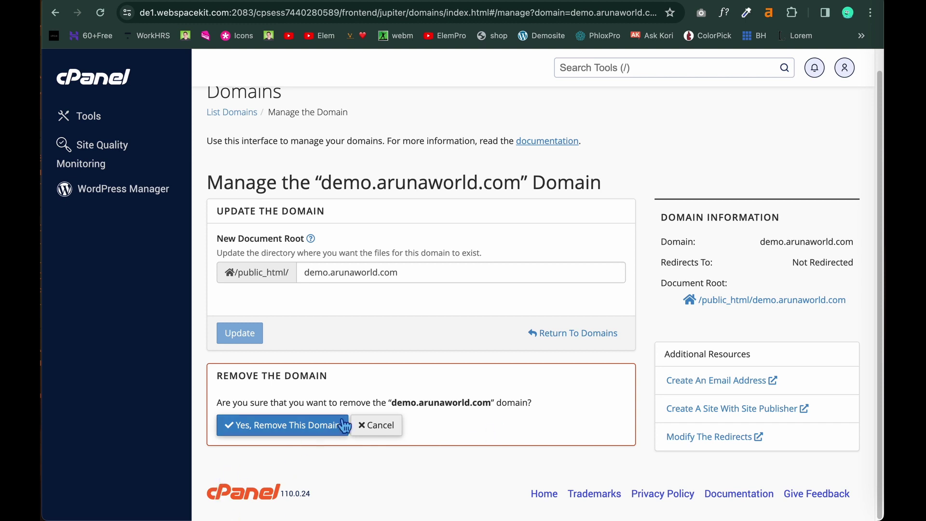
pyautogui.click(285, 437)
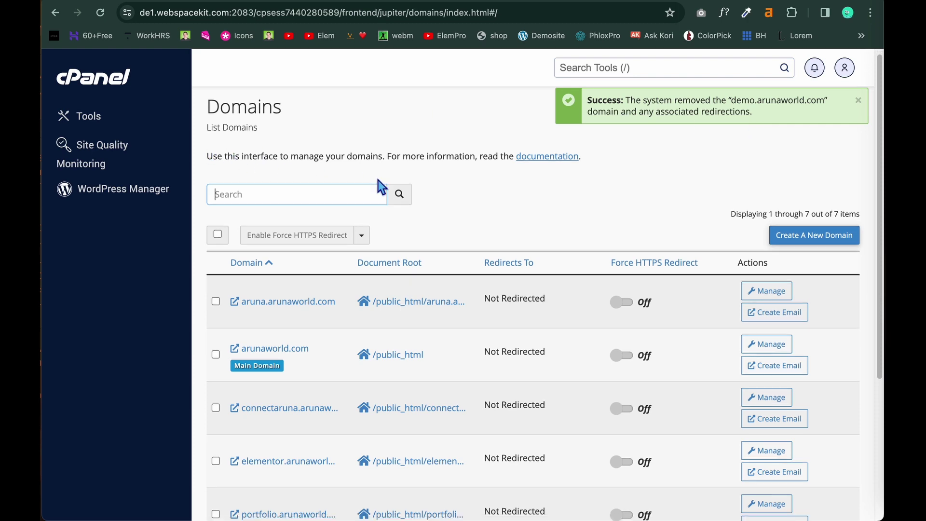
pyautogui.scroll(-3, 378, 180)
pyautogui.scroll(-3, 381, 185)
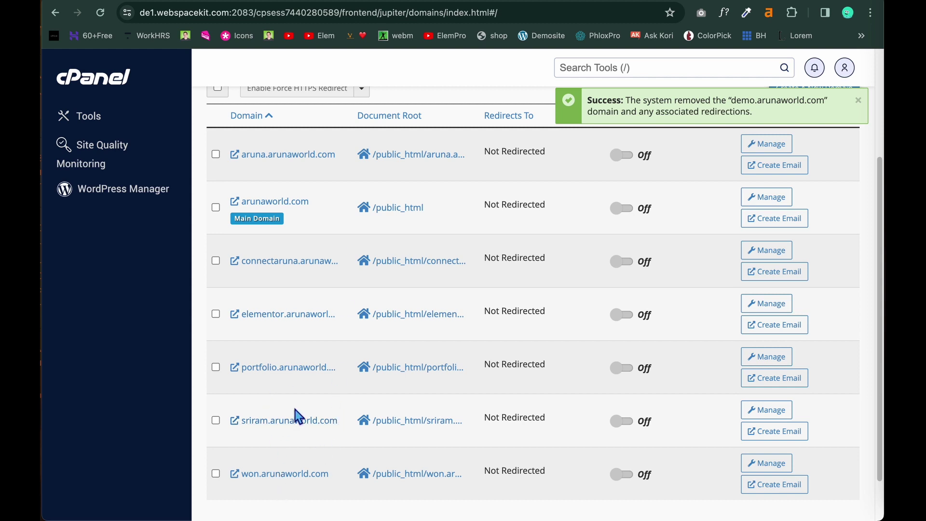
# In WordPress Manager, expand the demo.arunaworld.com installation and scroll to its action buttons.
pyautogui.click(146, 198)
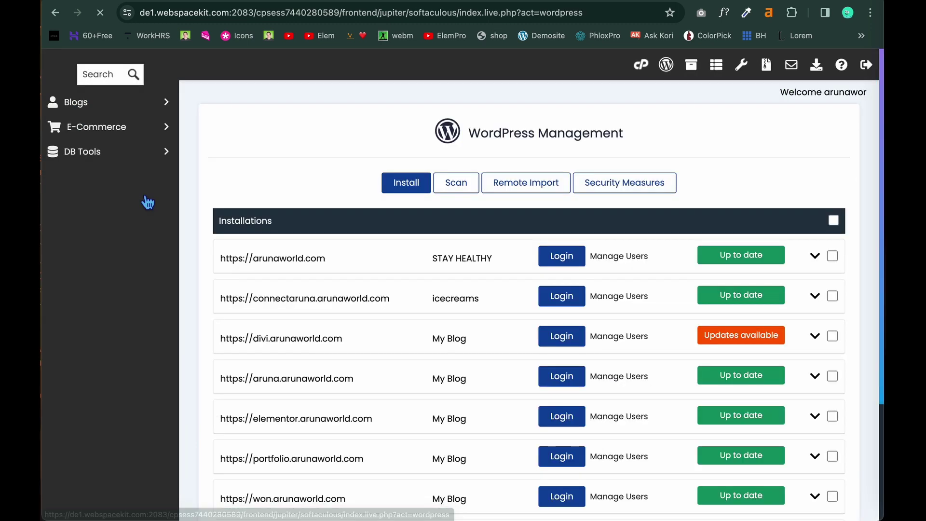
pyautogui.scroll(-3, 317, 319)
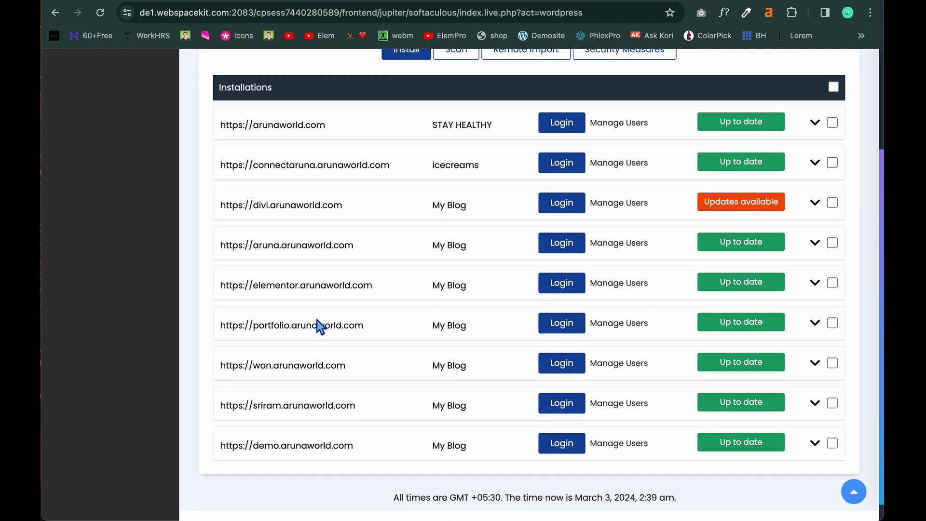
pyautogui.scroll(2, 317, 320)
pyautogui.scroll(1, 317, 320)
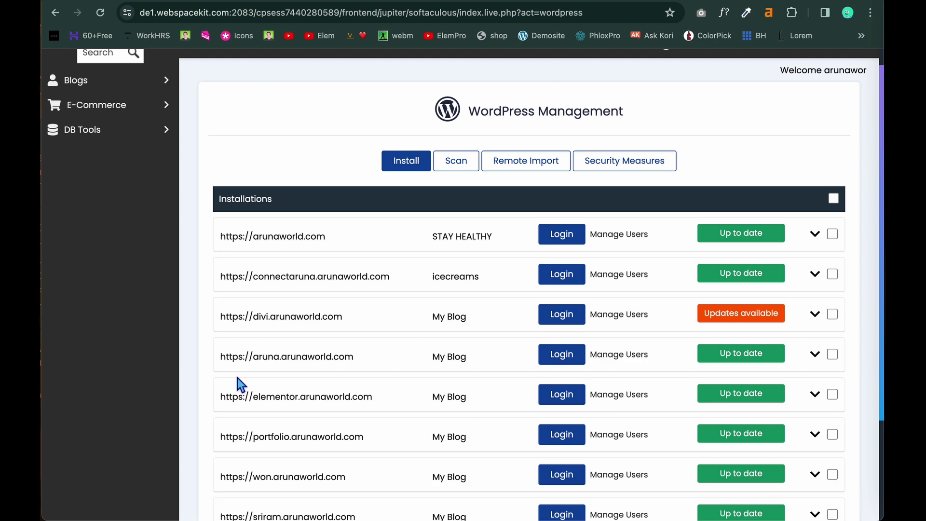
pyautogui.scroll(-1, 240, 384)
pyautogui.scroll(-2, 240, 385)
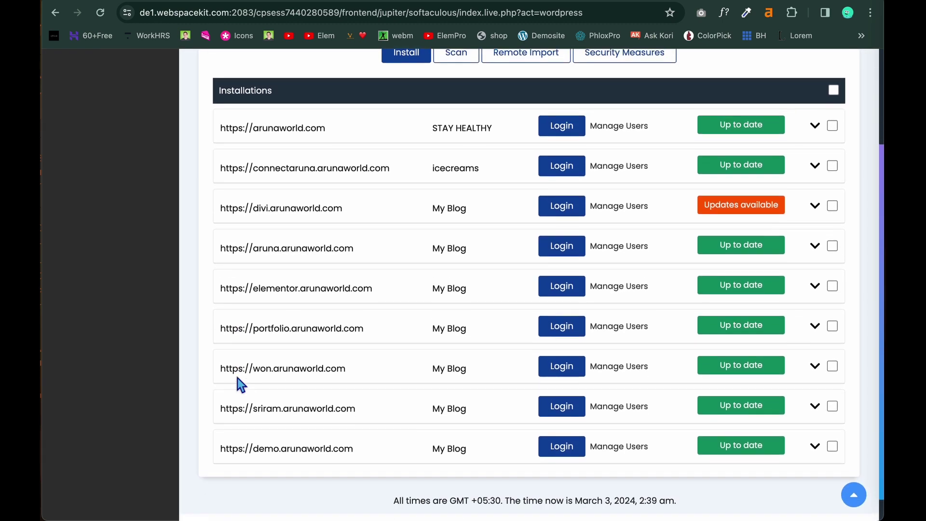
pyautogui.scroll(-1, 240, 384)
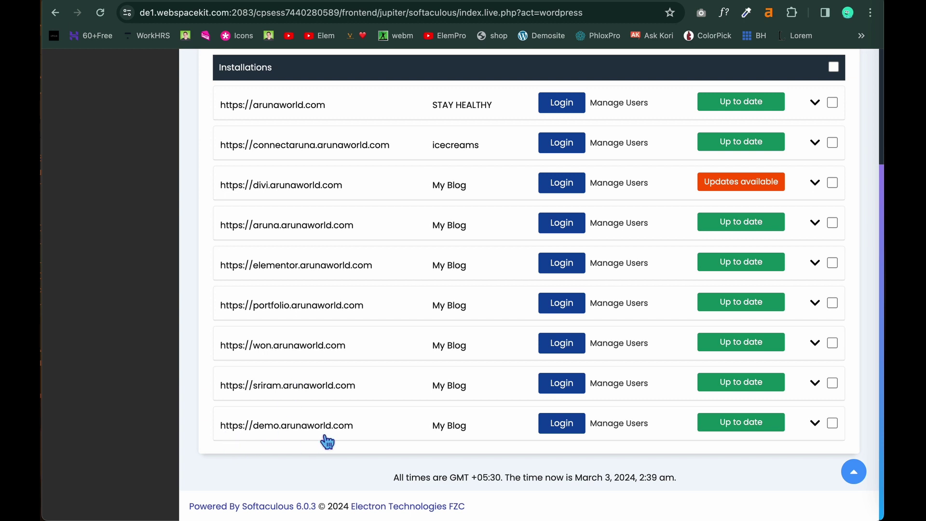
pyautogui.click(819, 430)
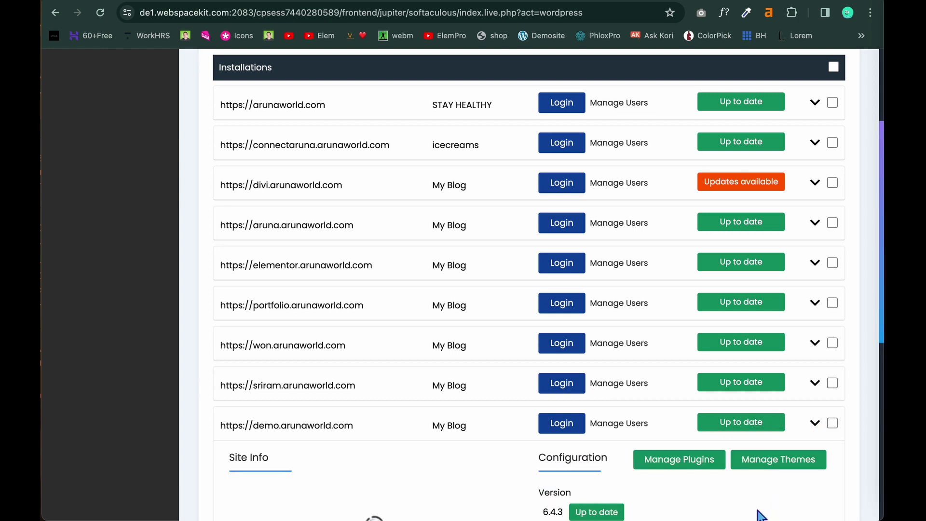
pyautogui.scroll(-2, 762, 513)
pyautogui.scroll(-5, 761, 513)
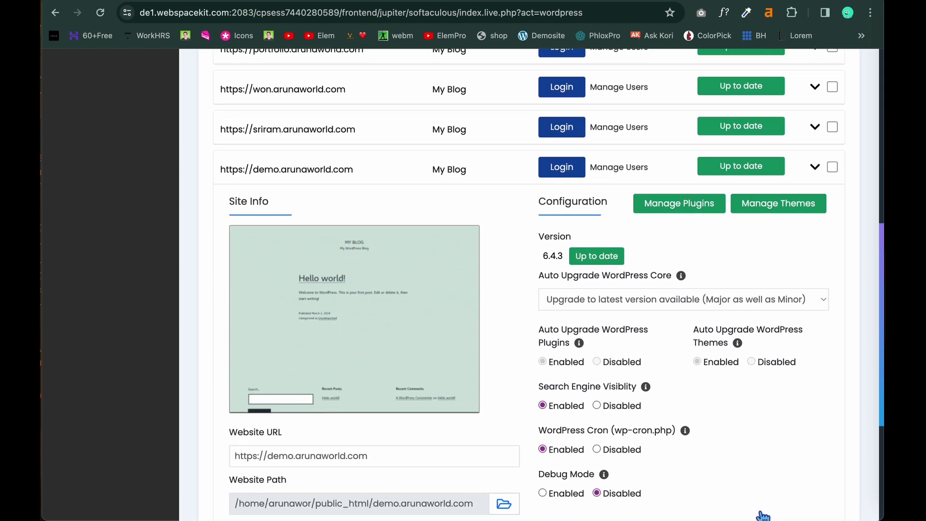
pyautogui.scroll(-4, 760, 514)
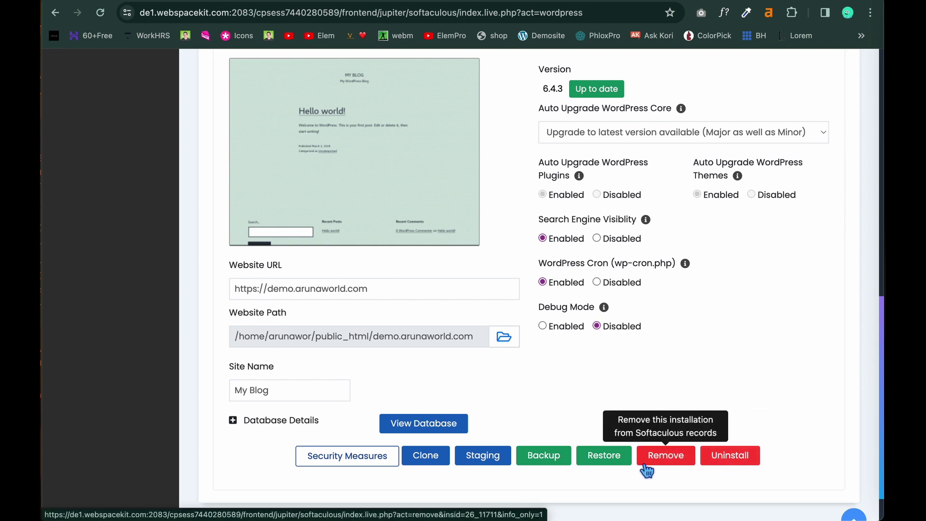
# Remove the demo.arunaworld.com WordPress installation, confirm with OK, and return to WordPress Management.
pyautogui.click(661, 469)
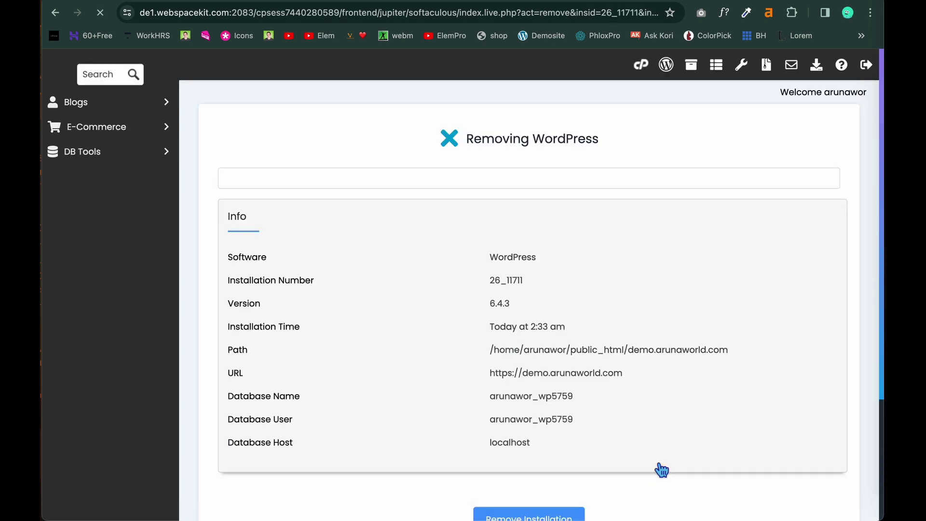
pyautogui.scroll(-3, 661, 468)
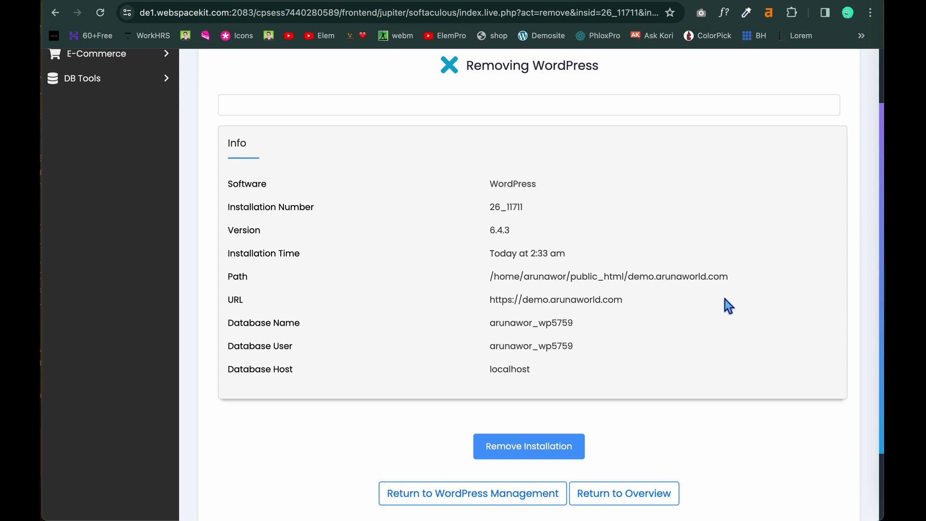
pyautogui.click(521, 451)
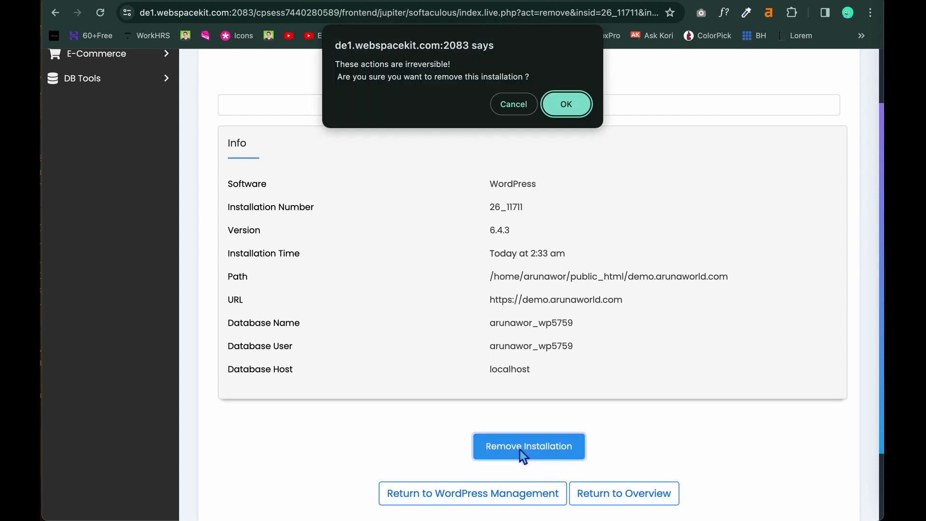
pyautogui.click(567, 104)
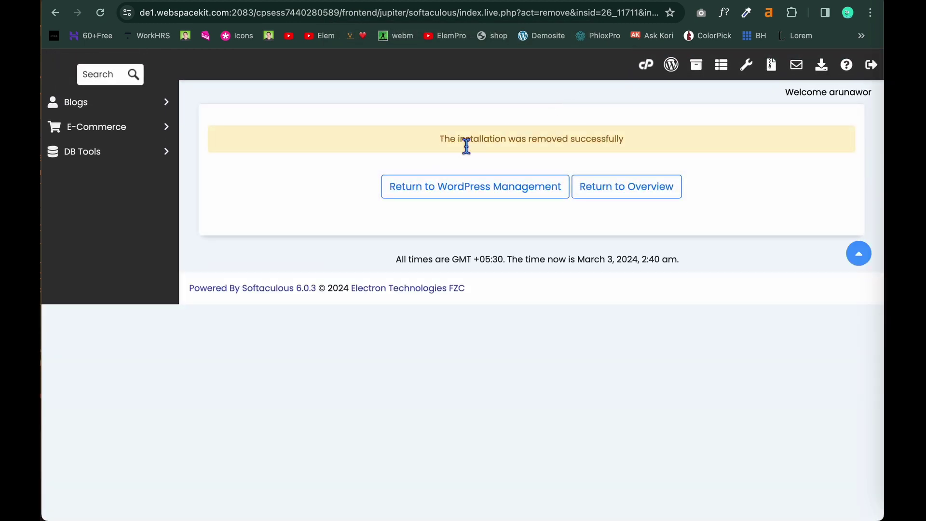
pyautogui.click(444, 190)
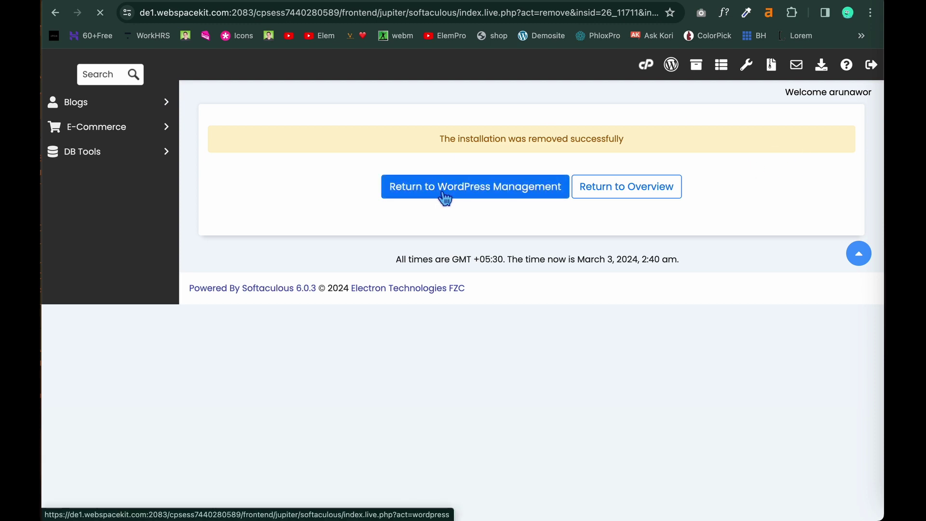
pyautogui.scroll(-3, 417, 371)
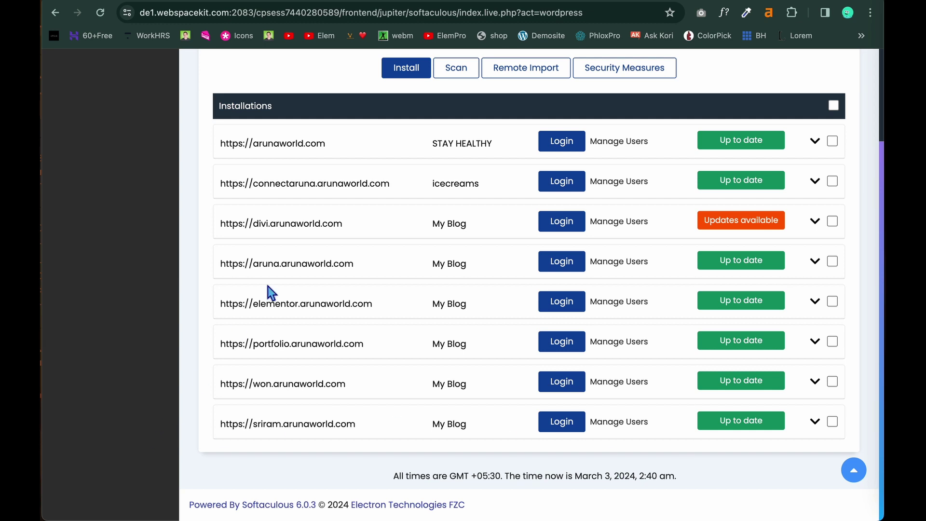
# Point the browser at plain demo.arunaworld.com, without the admin path, to check the site.
pyautogui.scroll(3, 292, 263)
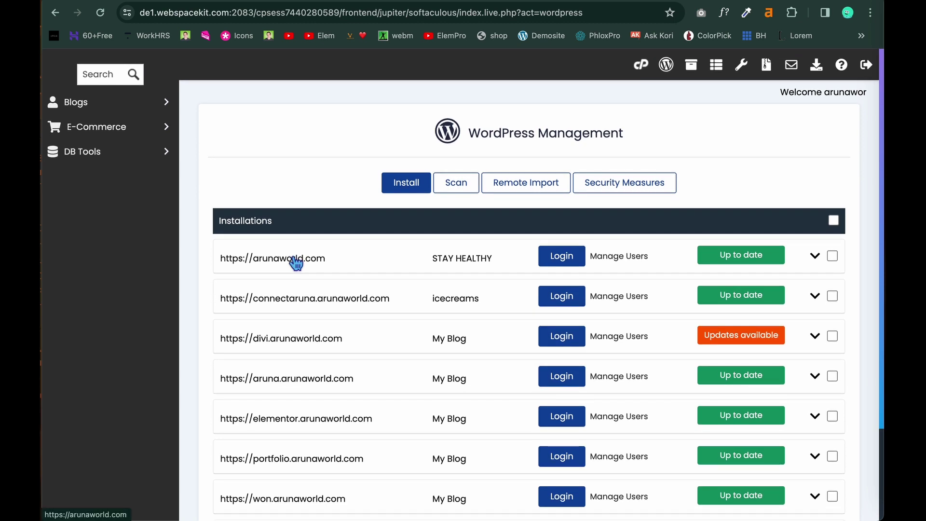
pyautogui.click(621, 14)
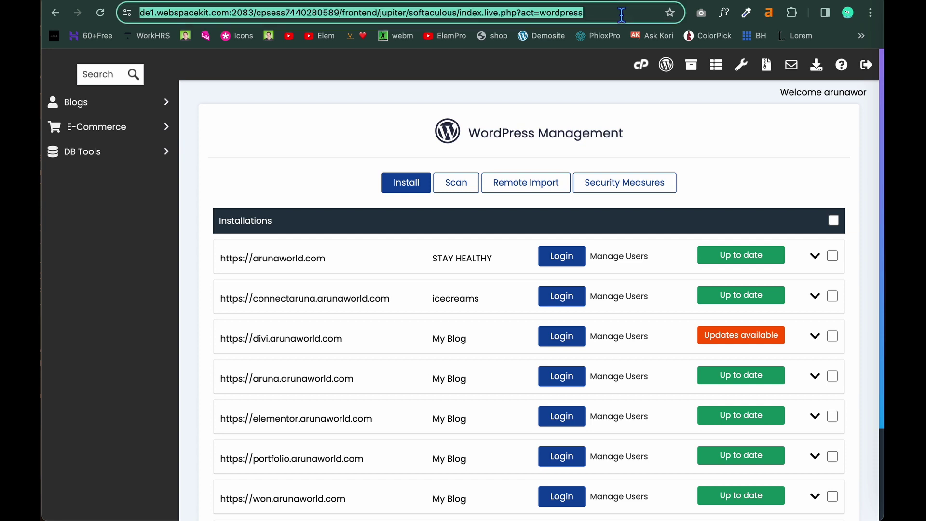
pyautogui.write('d')
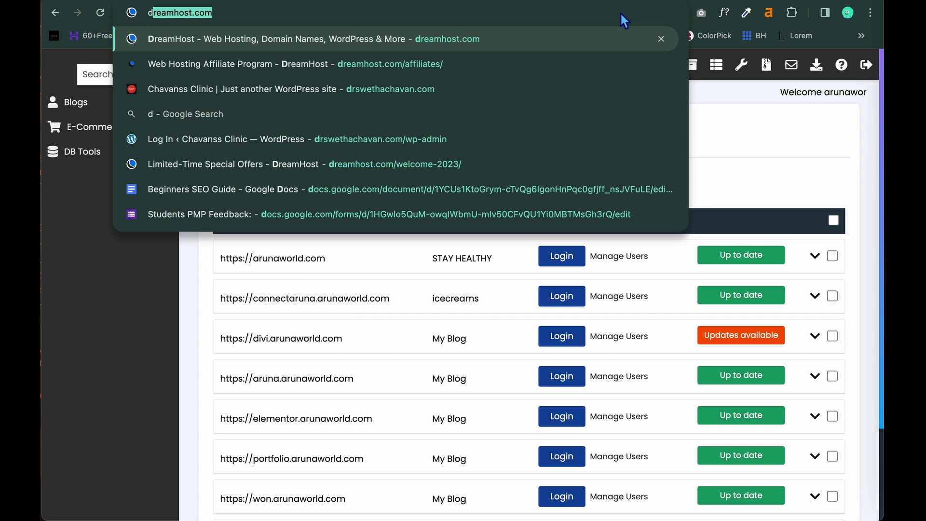
pyautogui.write('emo')
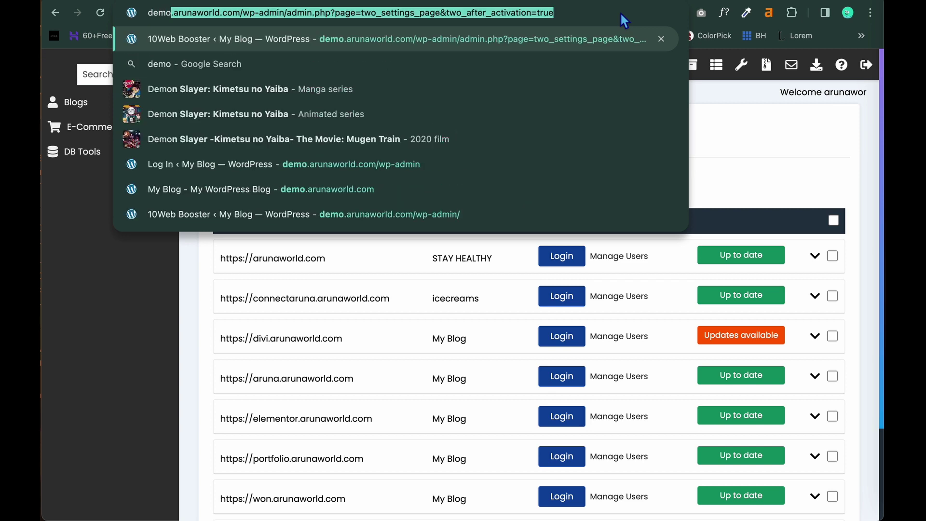
pyautogui.press('Escape')
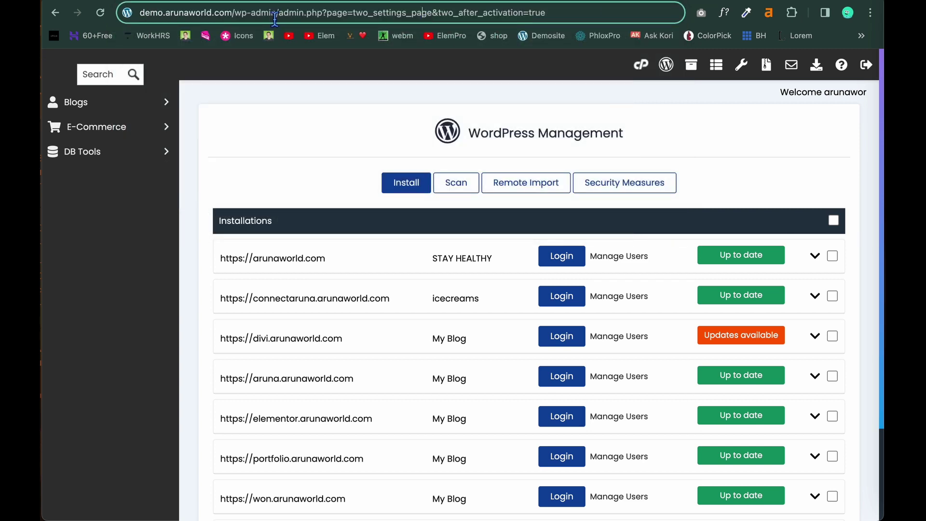
pyautogui.moveTo(233, 14); pyautogui.dragTo(554, 14)
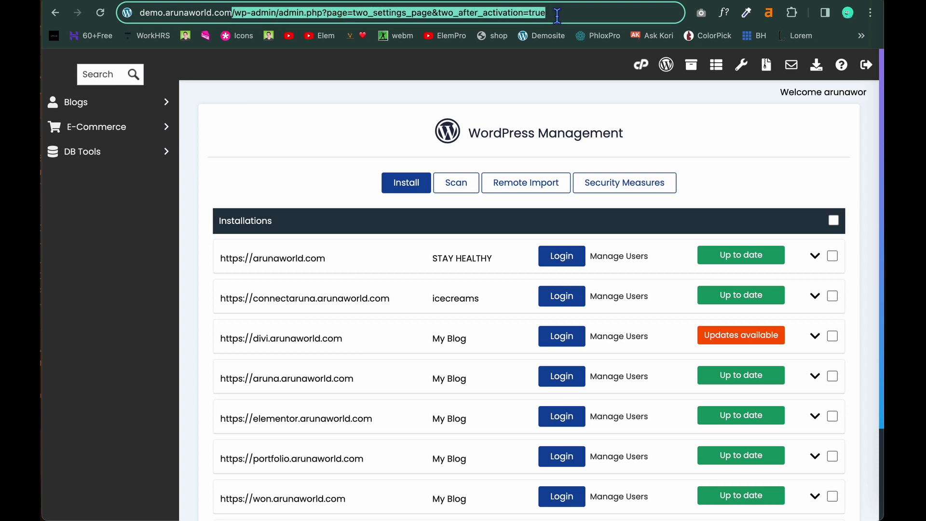
pyautogui.press('BackSpace')
pyautogui.press('Return')
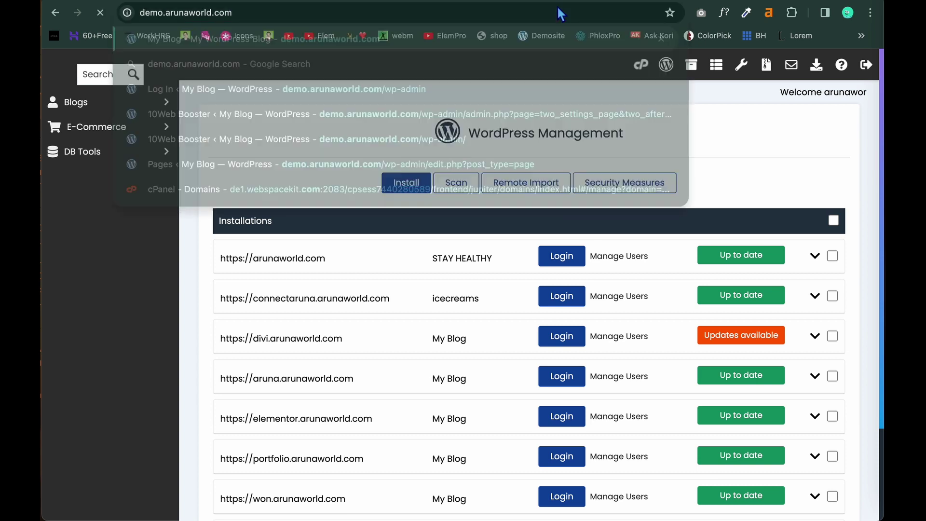